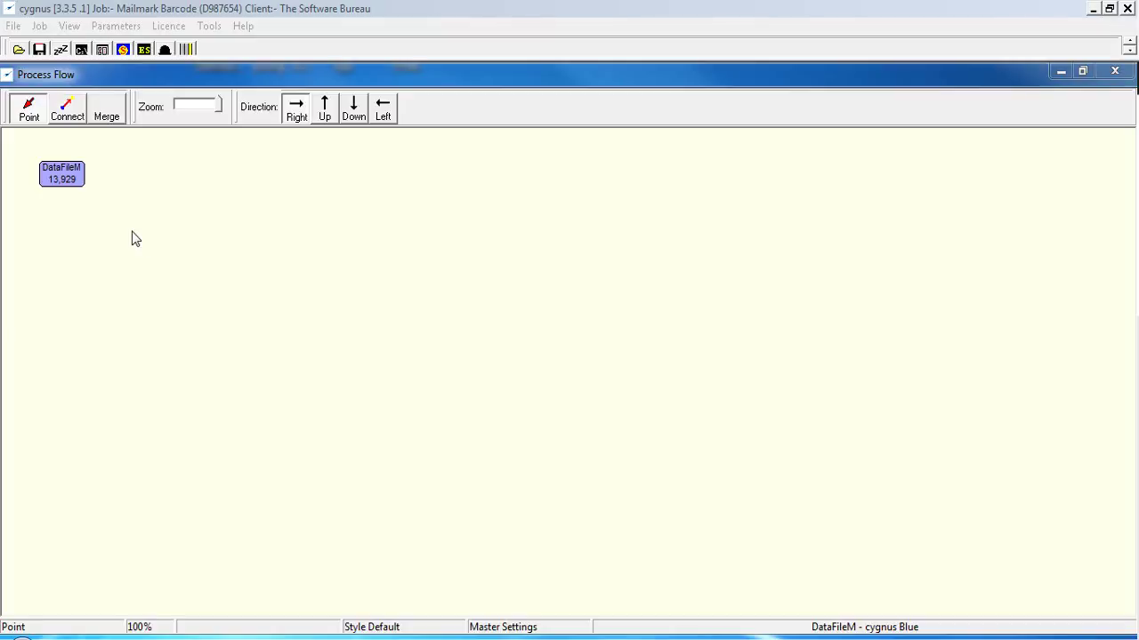
- Run a Capscan PAF process on DataFileM with Address Enhancement and Postcode Enhancement turned off, saving its settings
{"action": "right_click", "coordinate": [66, 180]}
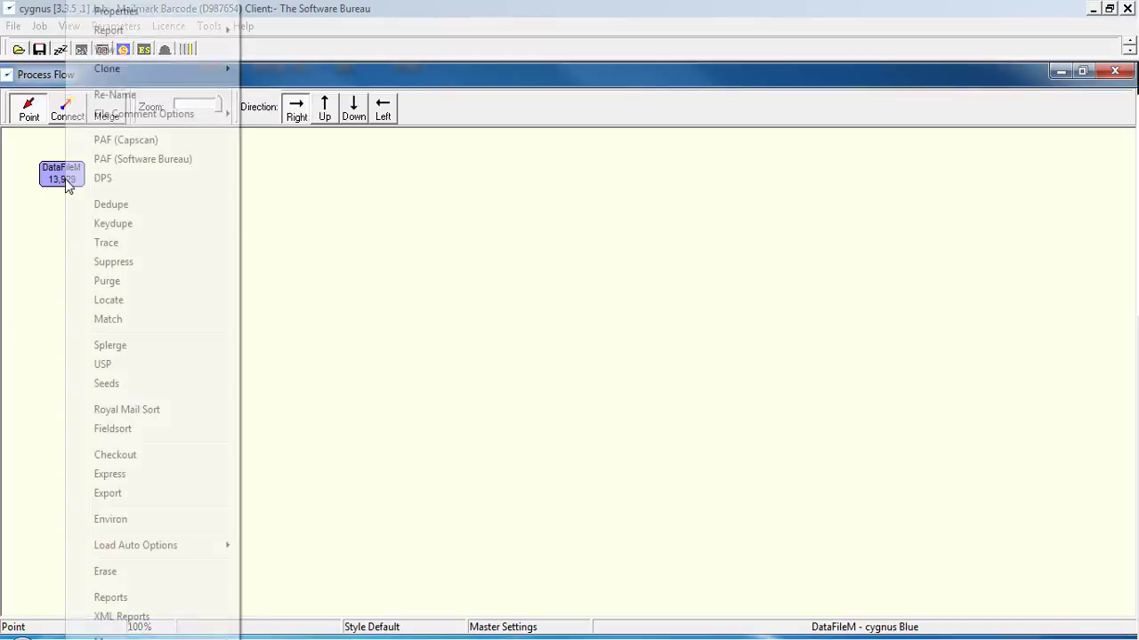
{"action": "left_click", "coordinate": [126, 139]}
{"action": "left_click_drag", "start_coordinate": [581, 149], "coordinate": [424, 20]}
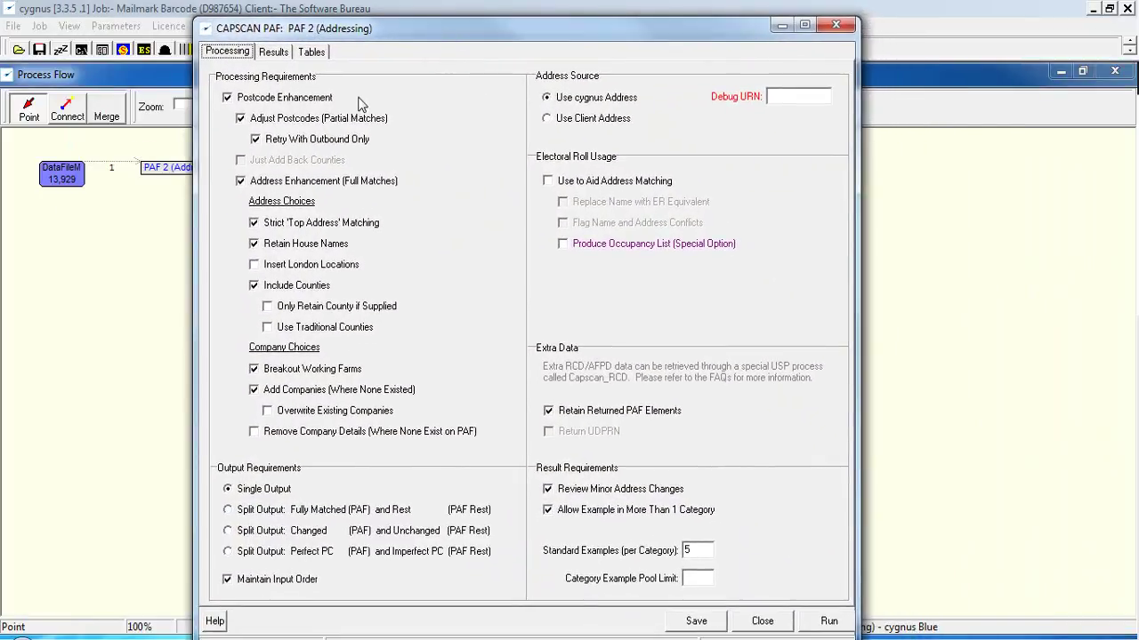
{"action": "left_click", "coordinate": [241, 182]}
{"action": "left_click", "coordinate": [228, 98]}
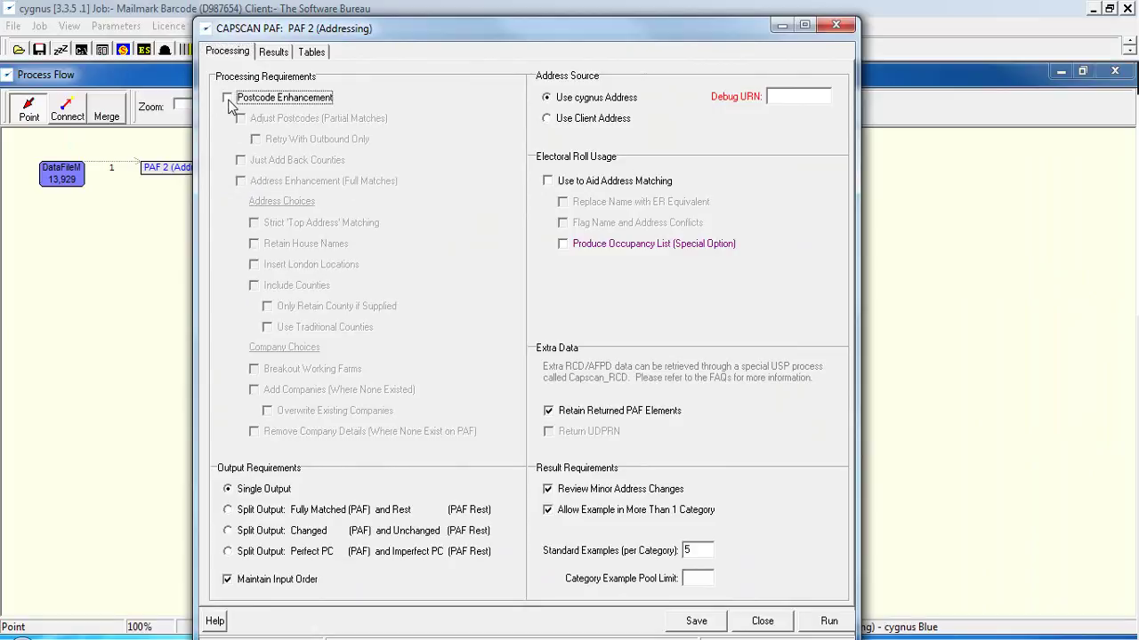
{"action": "left_click", "coordinate": [698, 622]}
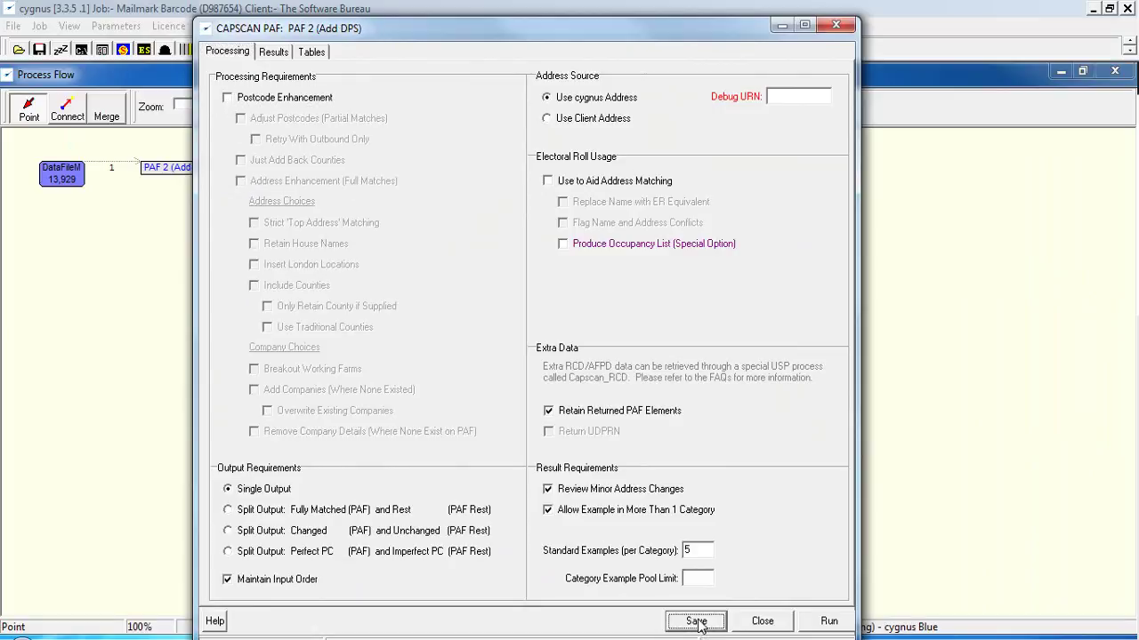
{"action": "left_click", "coordinate": [820, 623]}
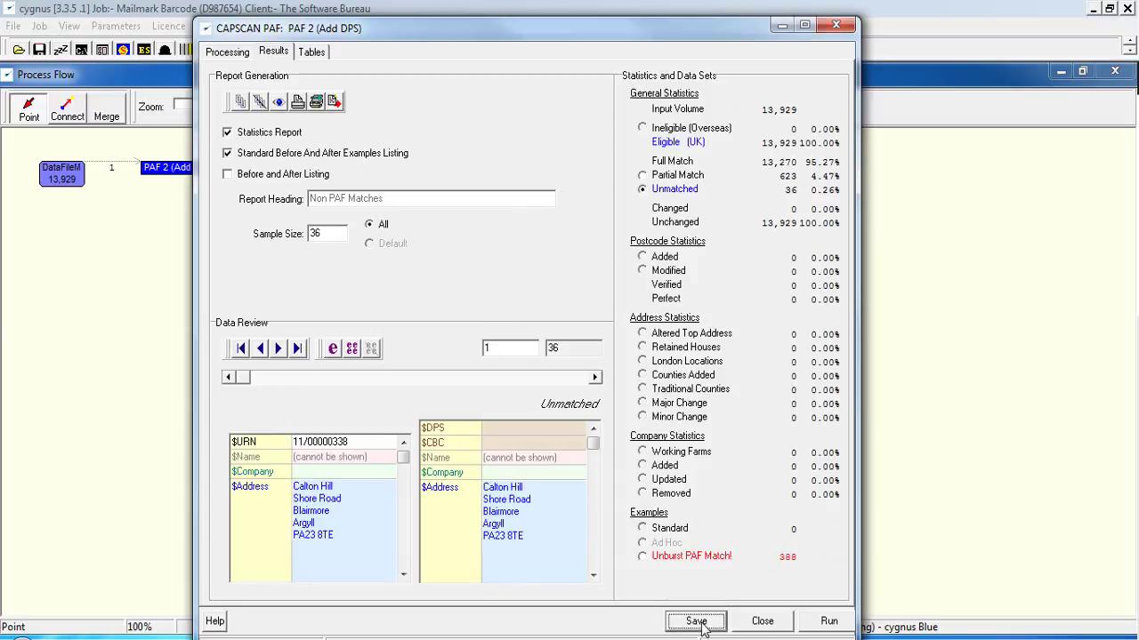
{"action": "left_click", "coordinate": [763, 622]}
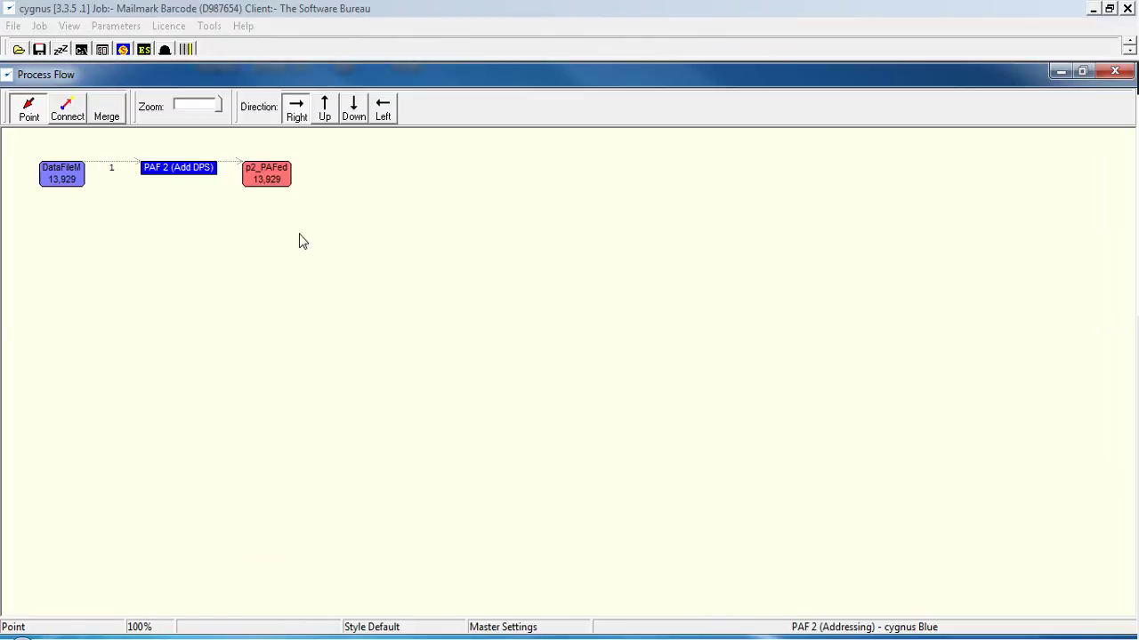
- Add a Royal Mail Sort process to the p2_PAFed file and choose Low (Mailmark) as its sort type
{"action": "mouse_move", "coordinate": [273, 182]}
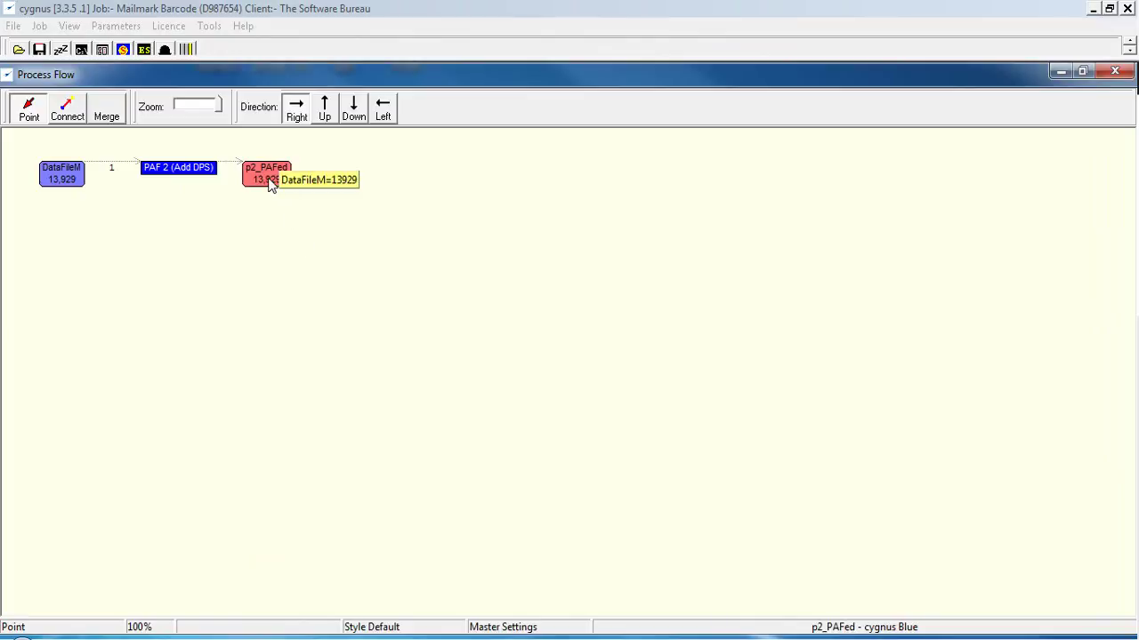
{"action": "right_click", "coordinate": [271, 182]}
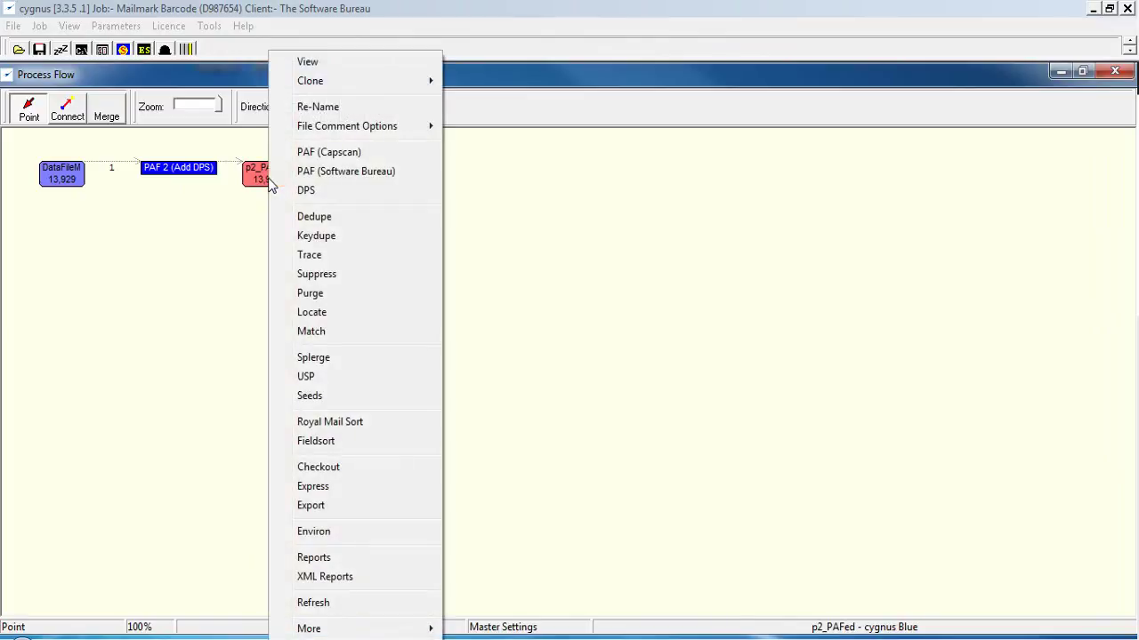
{"action": "left_click", "coordinate": [332, 425]}
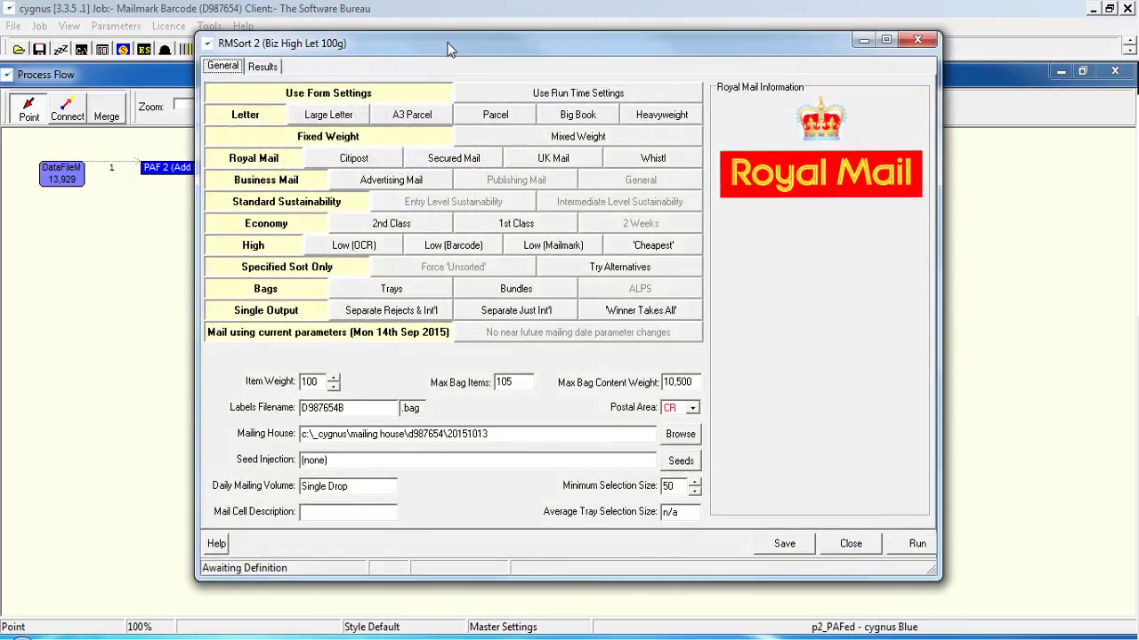
{"action": "left_click_drag", "start_coordinate": [450, 42], "coordinate": [409, 24]}
{"action": "mouse_move", "coordinate": [227, 95]}
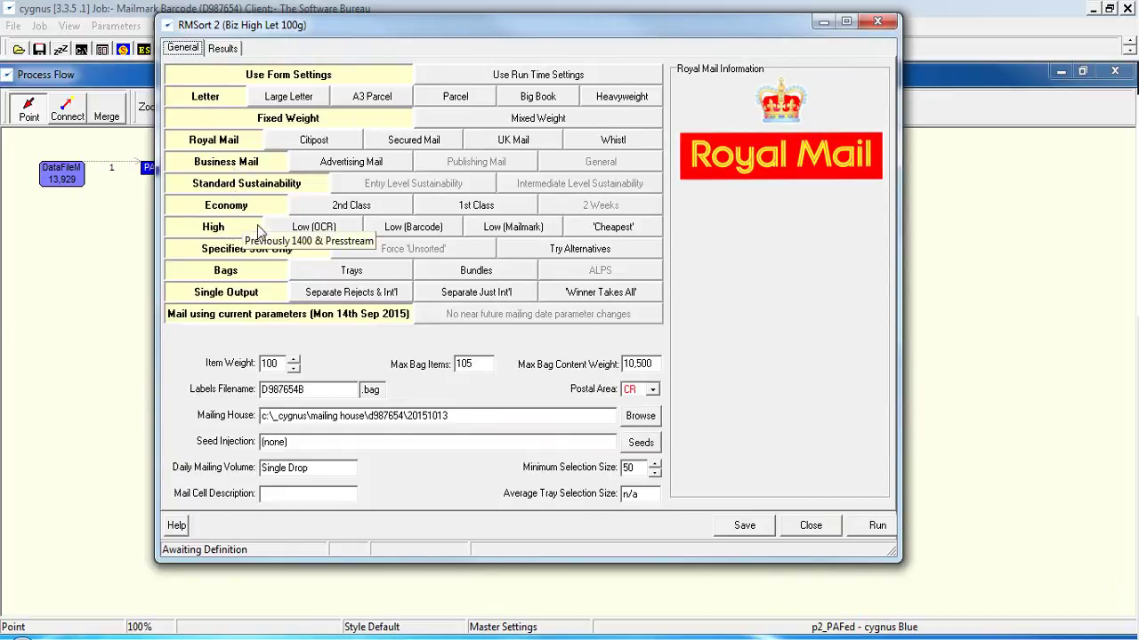
{"action": "left_click", "coordinate": [513, 229]}
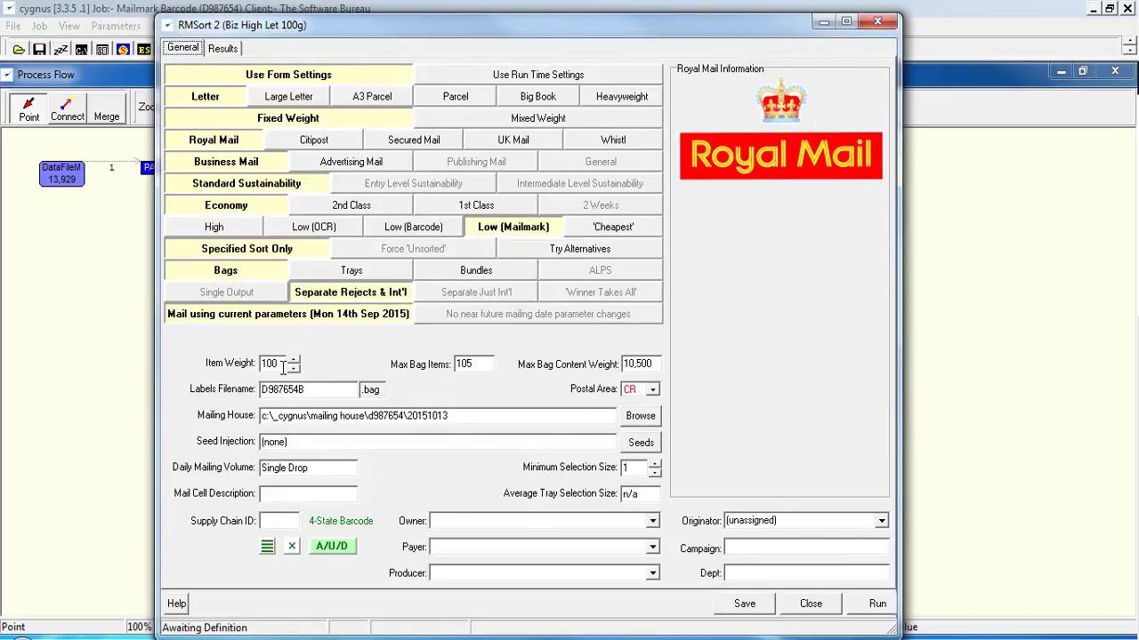
- Set the item weight of the Royal Mail Sort to 52 and save the settings
{"action": "left_click_drag", "start_coordinate": [274, 366], "coordinate": [254, 365]}
{"action": "type", "text": "52"}
{"action": "left_click", "coordinate": [743, 604]}
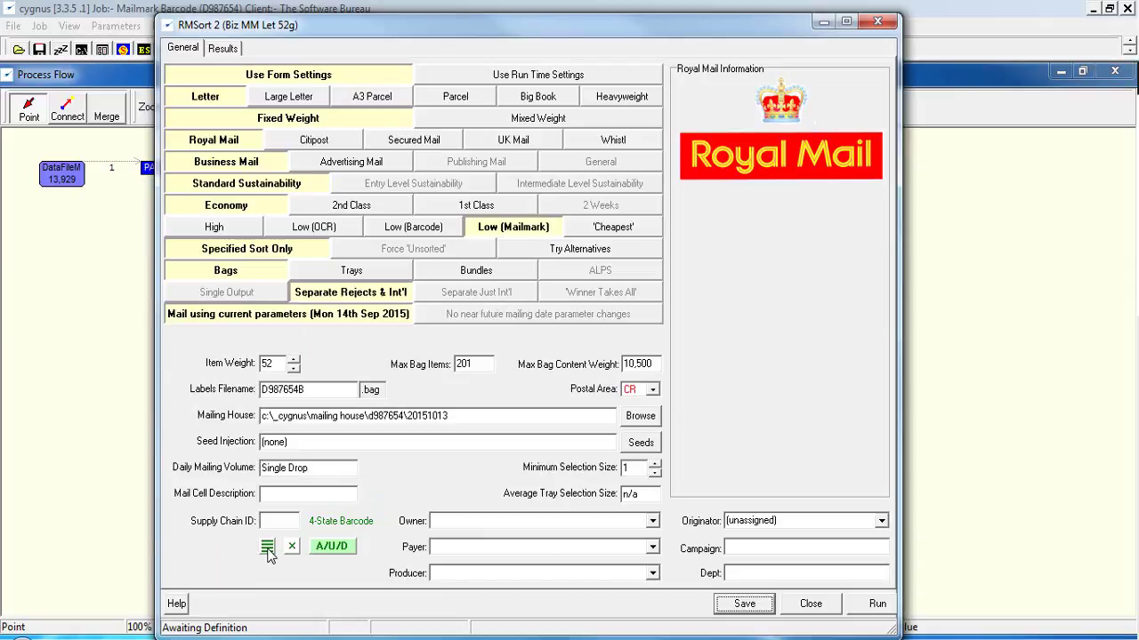
- Assign supply chain ID 8000190 (Colchester United / Colchester United / Essex Mailing) to the sort and save it
{"action": "left_click", "coordinate": [267, 547]}
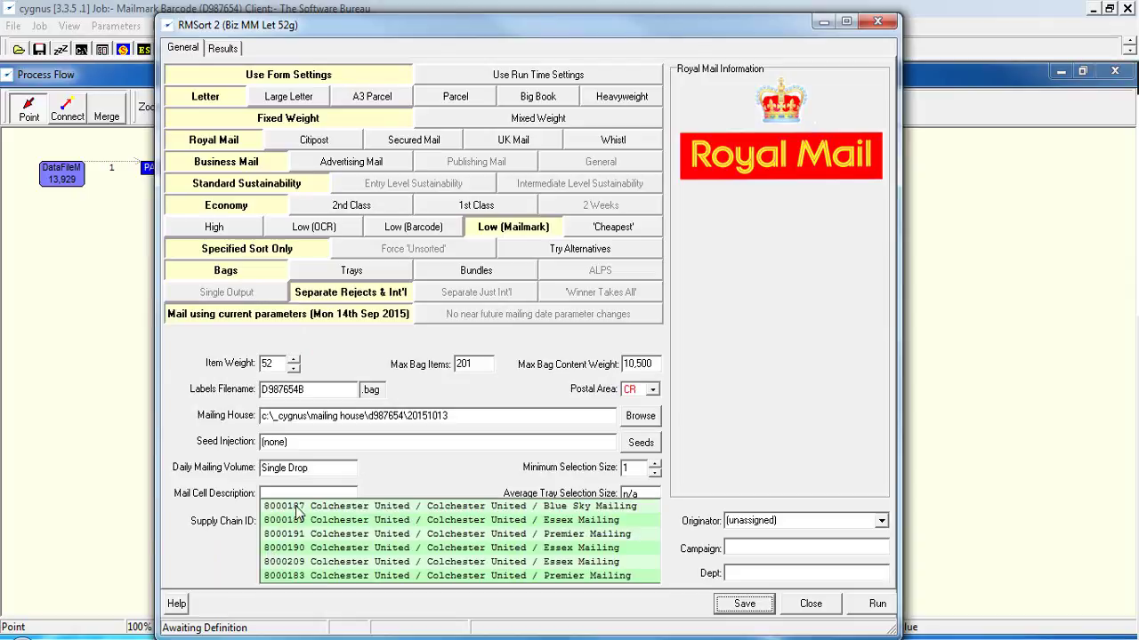
{"action": "left_click", "coordinate": [265, 523]}
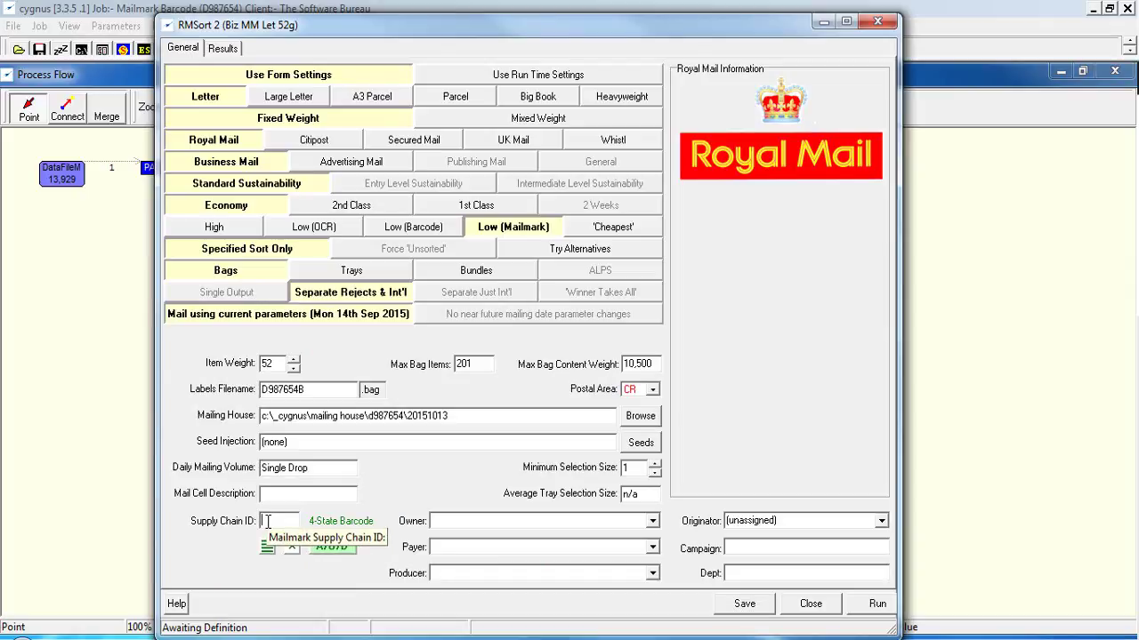
{"action": "left_click", "coordinate": [268, 547]}
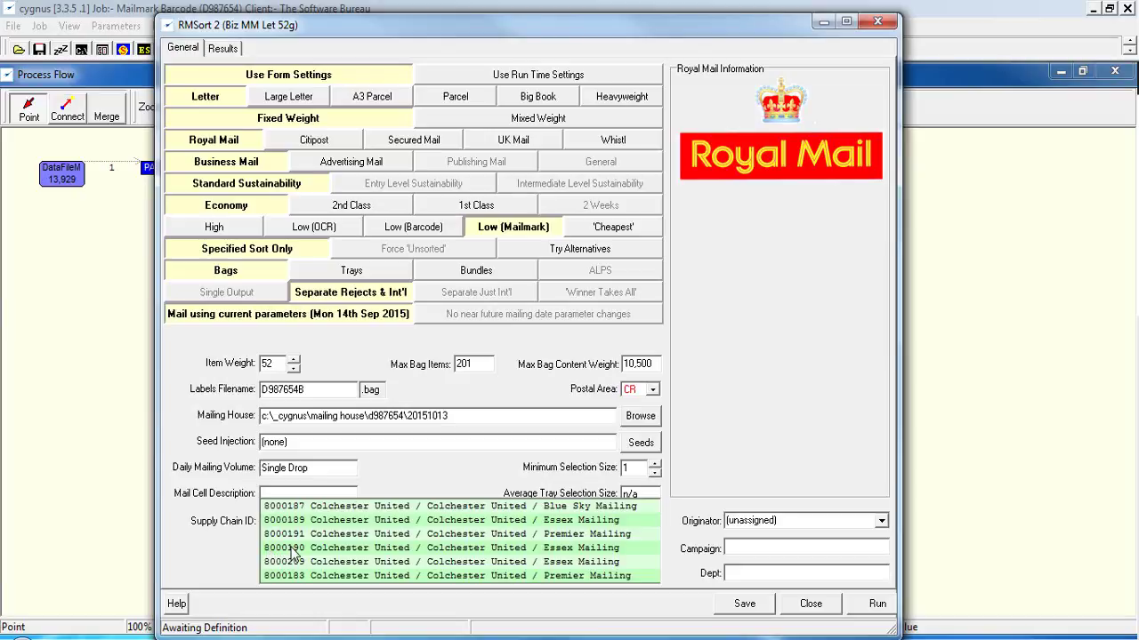
{"action": "left_click", "coordinate": [292, 549]}
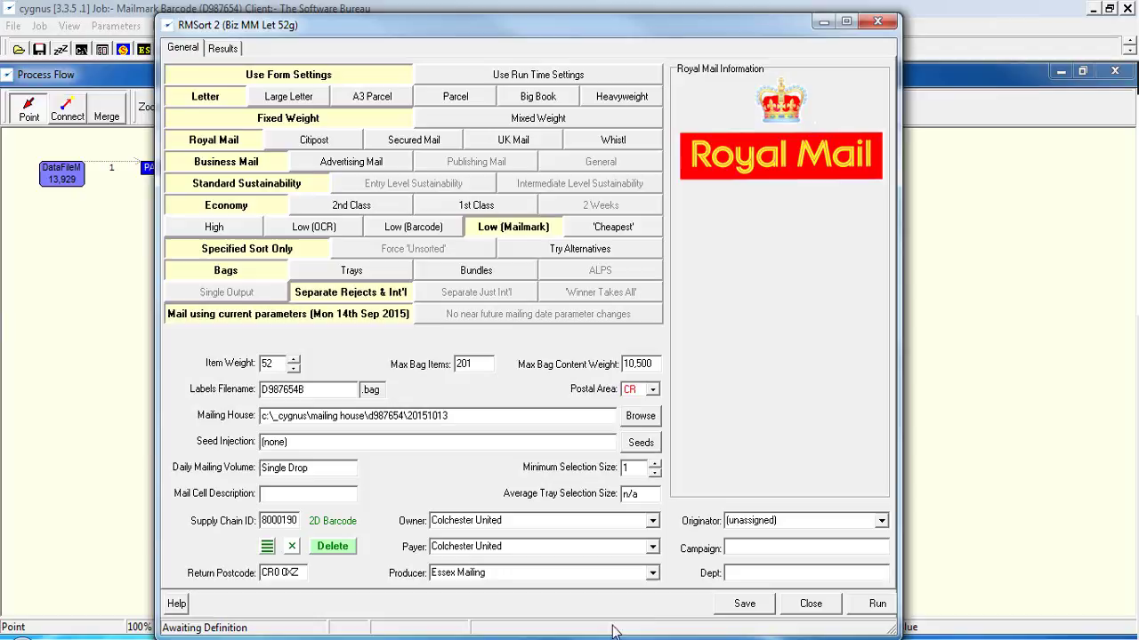
{"action": "left_click", "coordinate": [743, 607]}
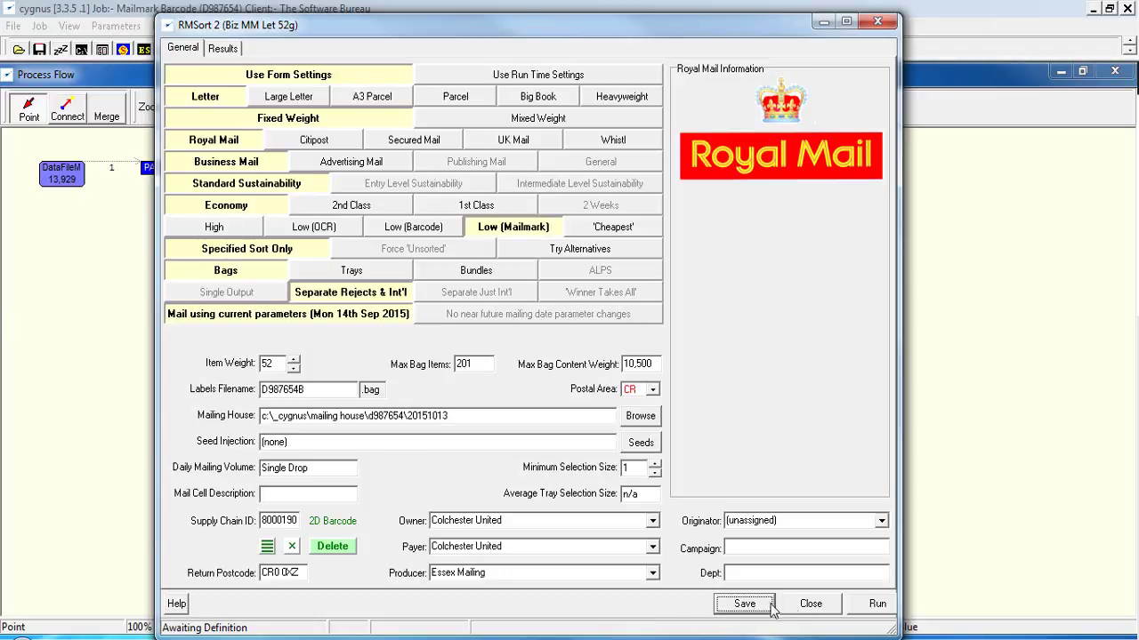
- Run the Royal Mail Sort and move its rm2_Qualified output clear of the RMSort 2 process in the flow
{"action": "left_click", "coordinate": [872, 606]}
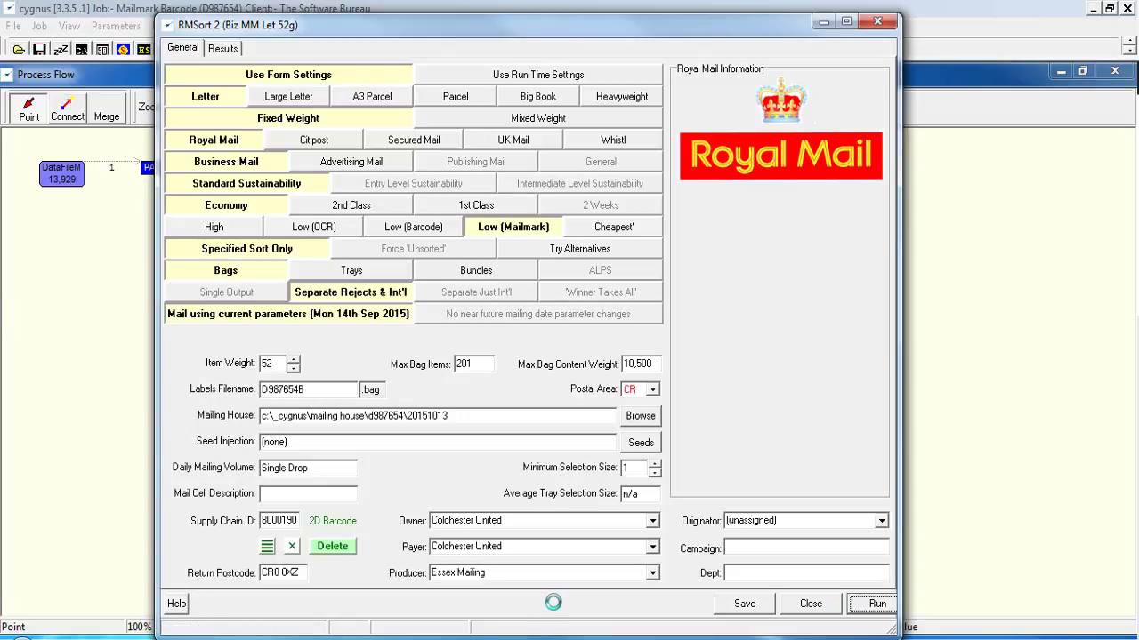
{"action": "left_click", "coordinate": [223, 50]}
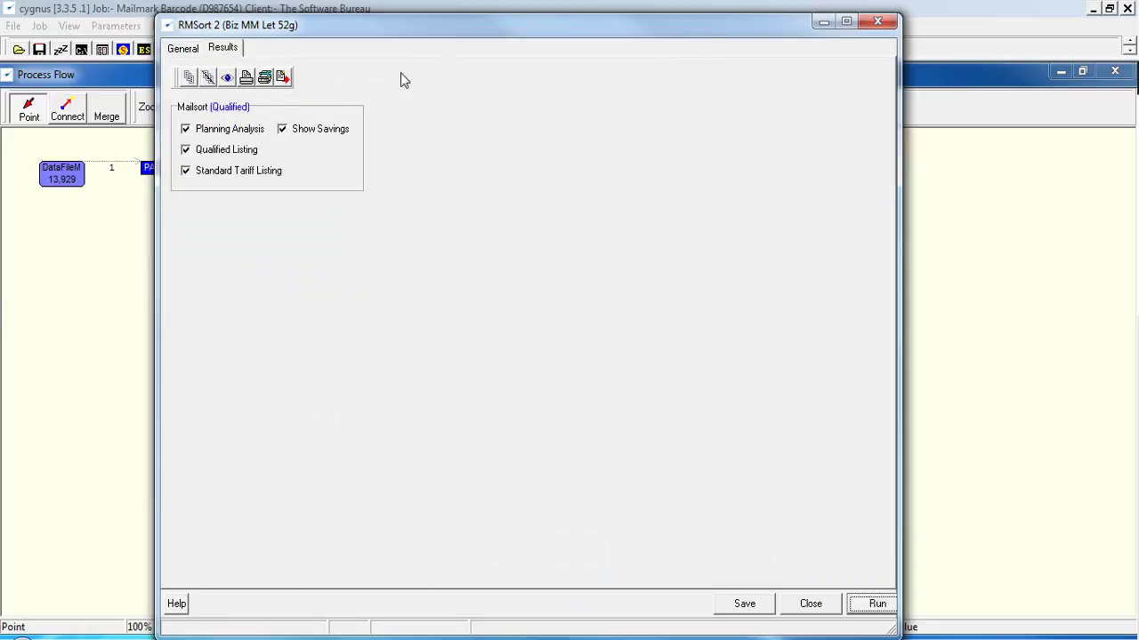
{"action": "left_click", "coordinate": [877, 21]}
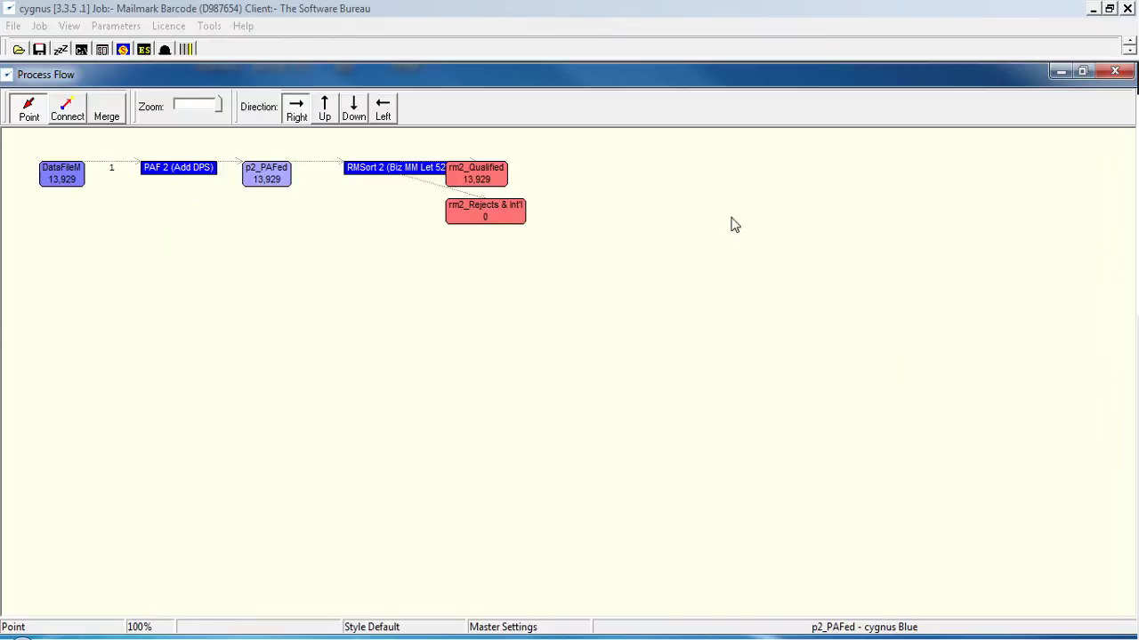
{"action": "left_click_drag", "start_coordinate": [494, 175], "coordinate": [524, 177]}
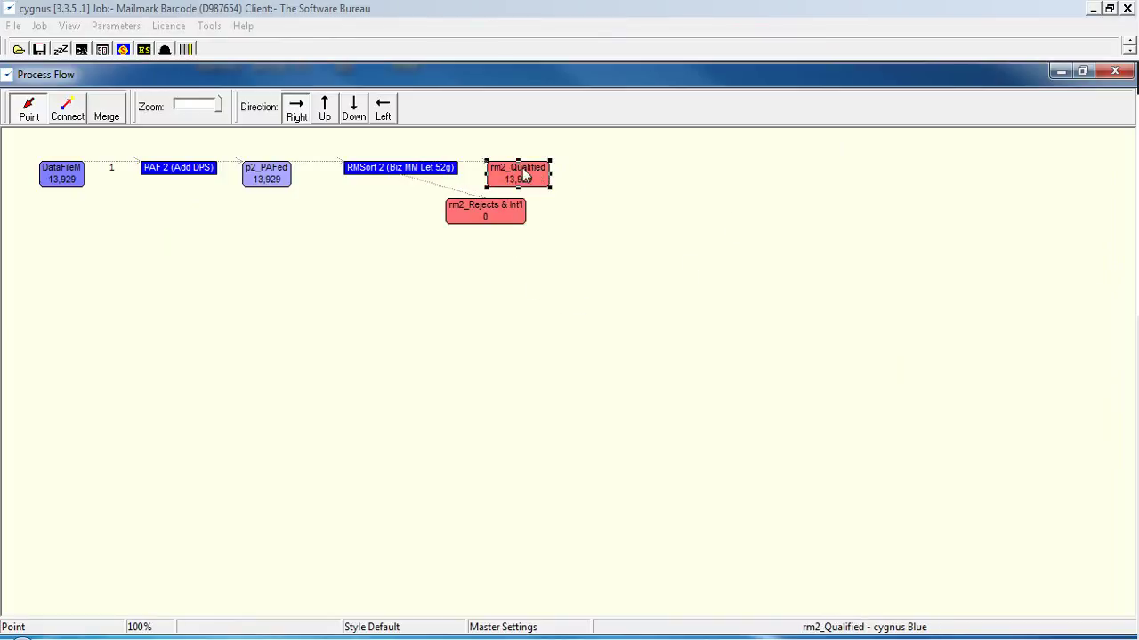
- View the rm2_Qualified records with the $Mailmarks (x4) sort field added, and examine the full barcode strings
{"action": "double_click", "coordinate": [516, 178]}
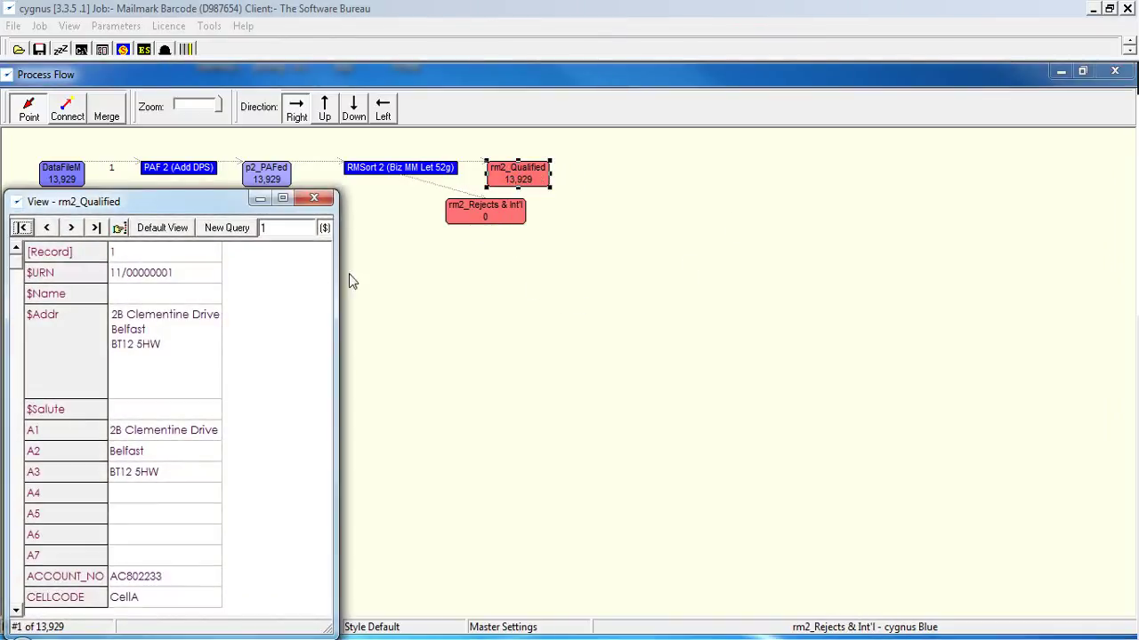
{"action": "left_click_drag", "start_coordinate": [205, 200], "coordinate": [366, 57]}
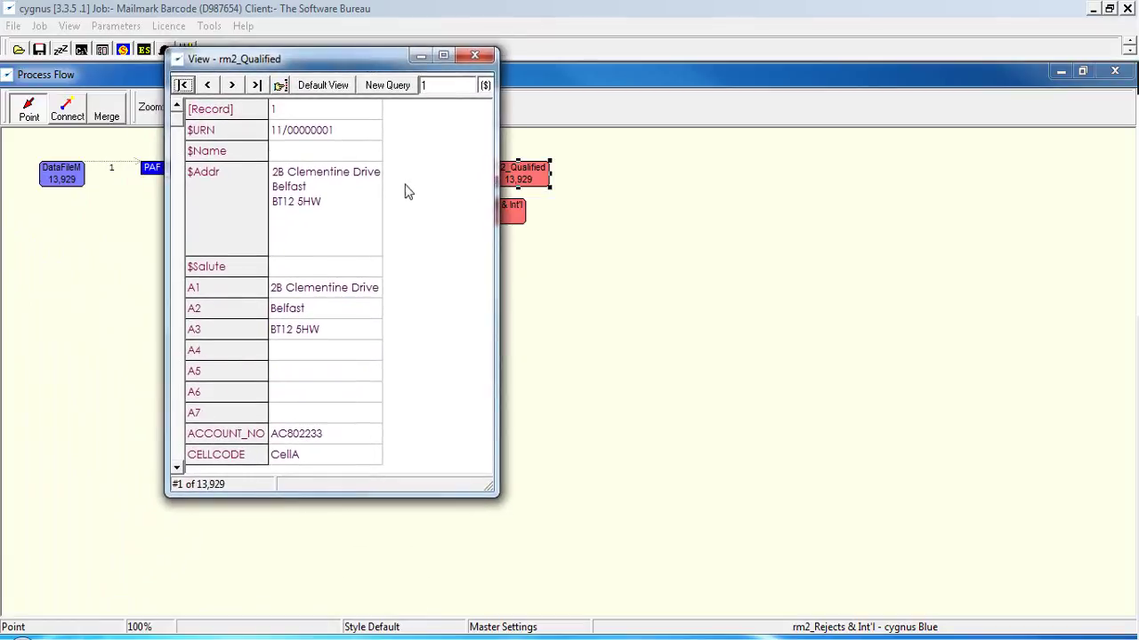
{"action": "right_click", "coordinate": [397, 197]}
{"action": "left_click", "coordinate": [437, 205]}
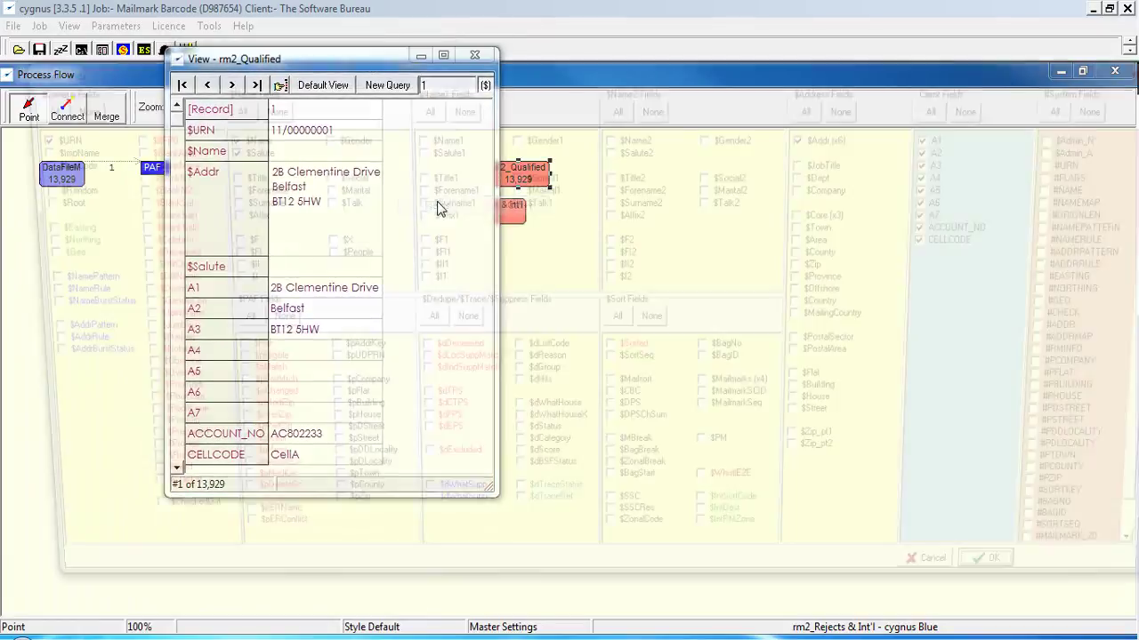
{"action": "left_click", "coordinate": [713, 392]}
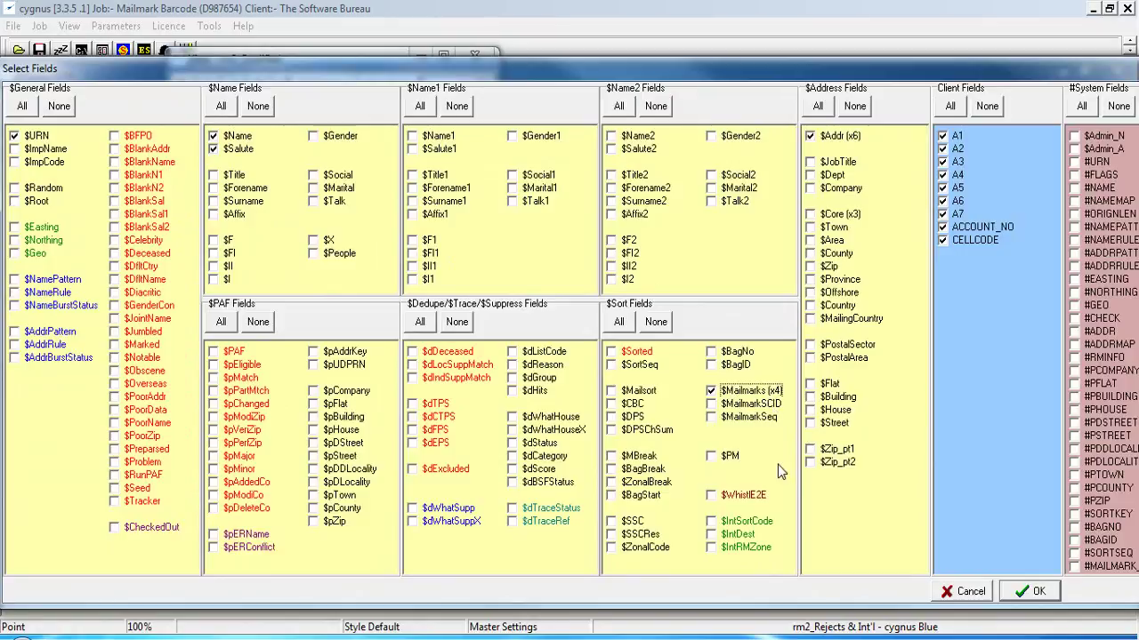
{"action": "left_click", "coordinate": [1023, 589]}
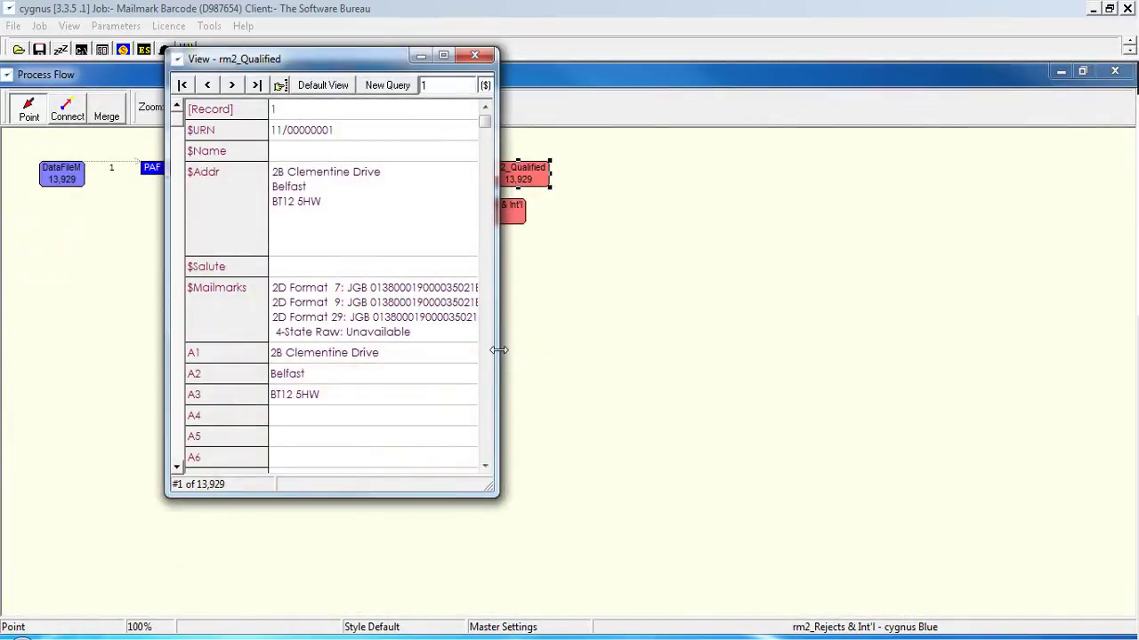
{"action": "left_click_drag", "start_coordinate": [498, 351], "coordinate": [806, 347]}
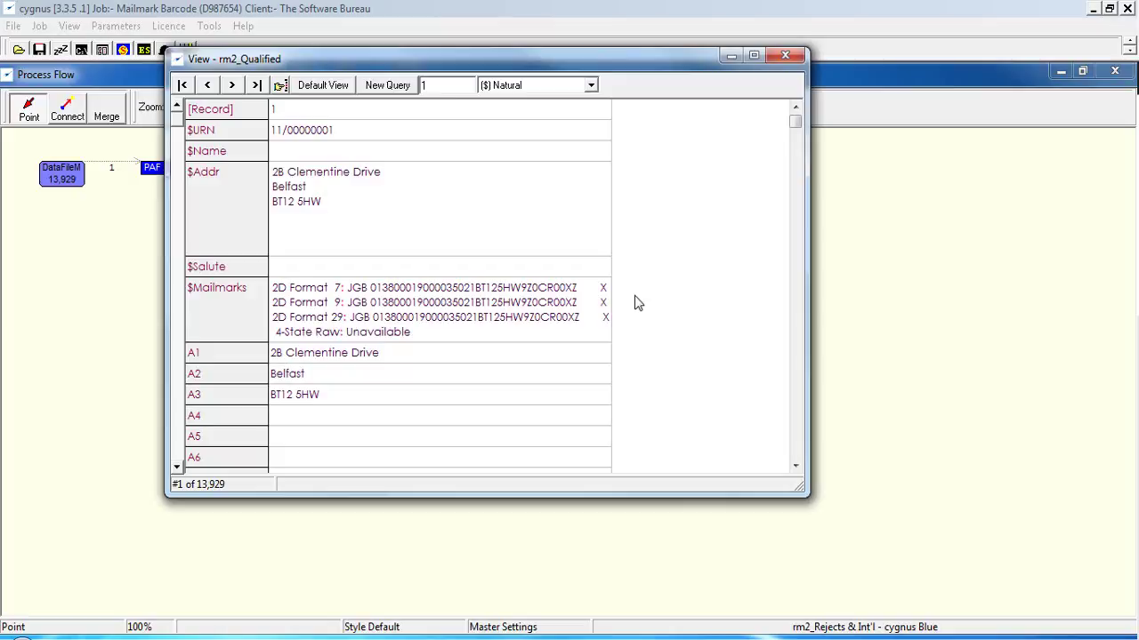
{"action": "left_click", "coordinate": [784, 59]}
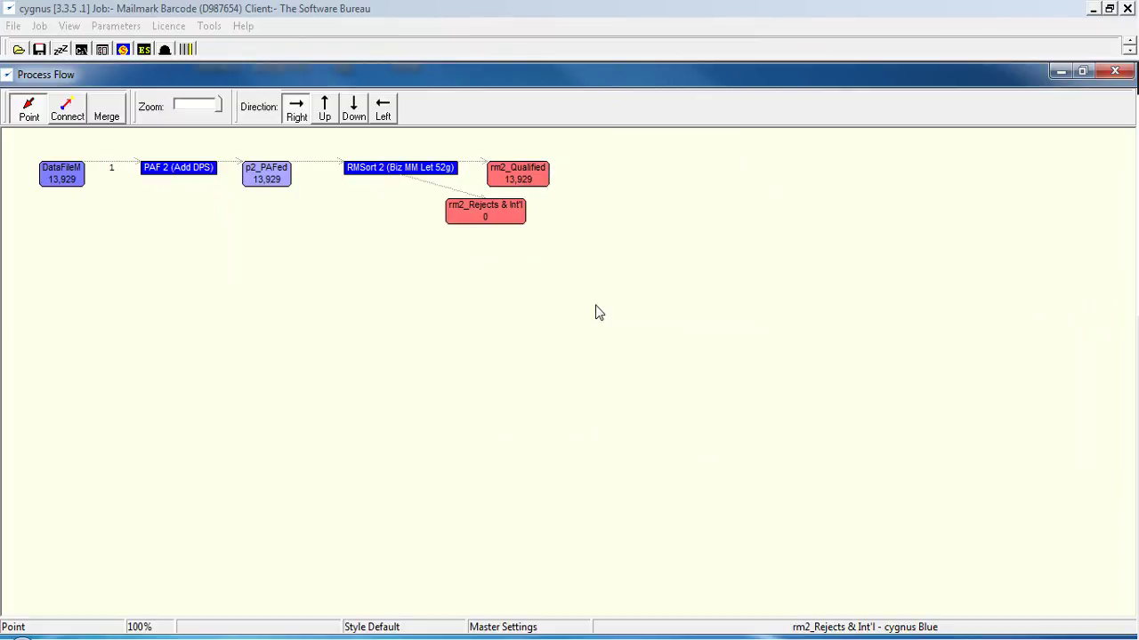
- Add a USP process to the rm2_Qualified file and select MailmarkExtra as the process
{"action": "right_click", "coordinate": [534, 181]}
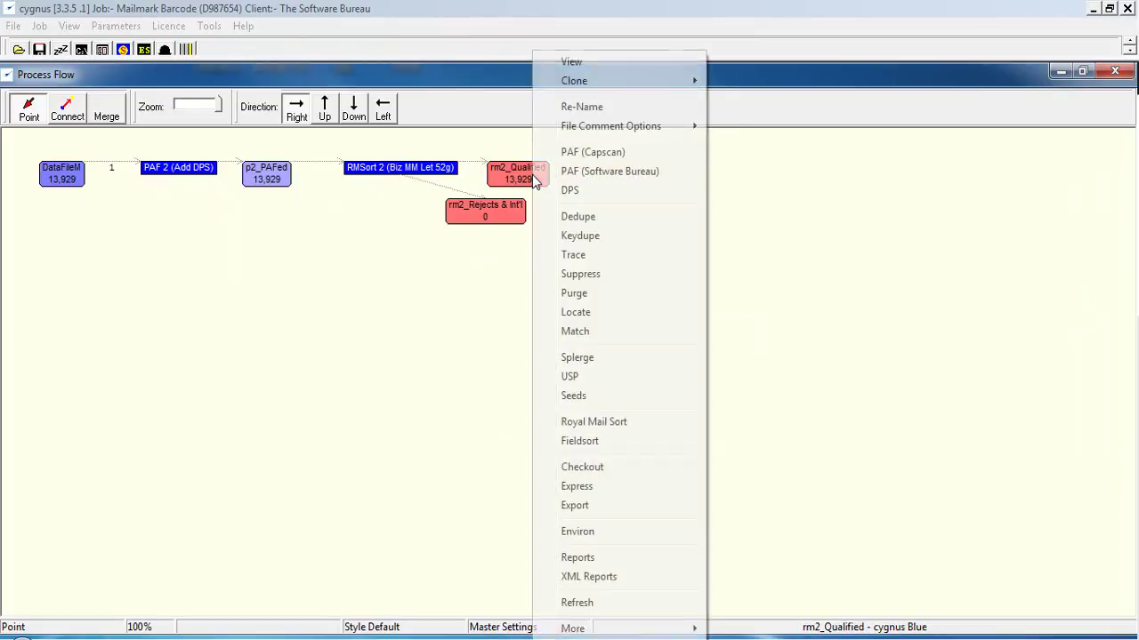
{"action": "left_click", "coordinate": [611, 377]}
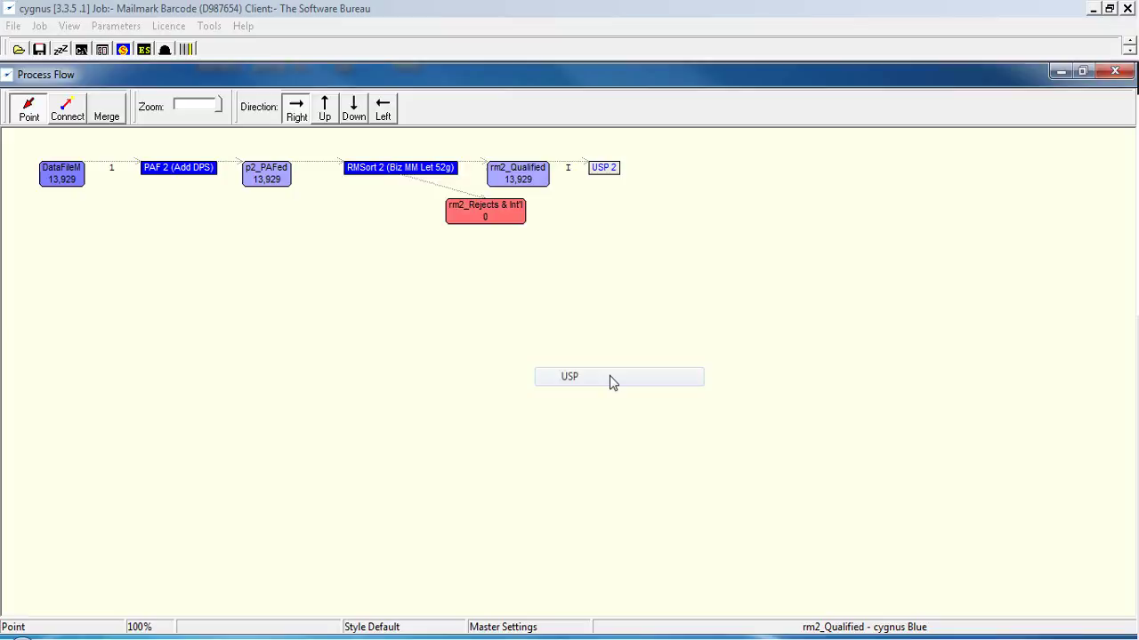
{"action": "left_click", "coordinate": [620, 241]}
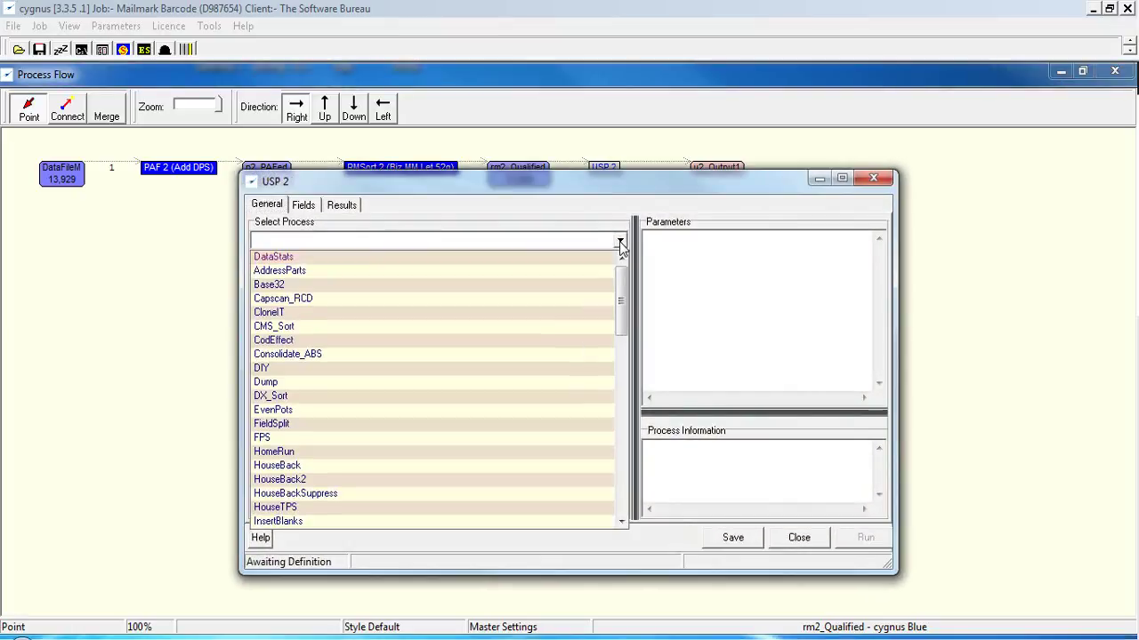
{"action": "scroll", "coordinate": [596, 374], "scroll_direction": "down", "scroll_amount": 7}
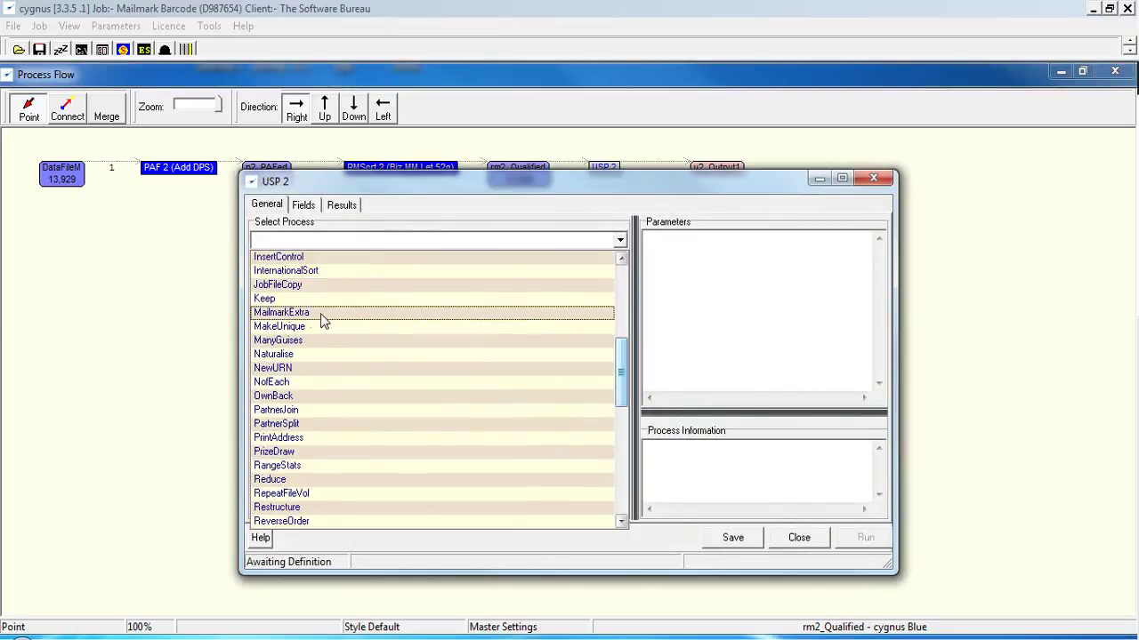
{"action": "left_click", "coordinate": [311, 316]}
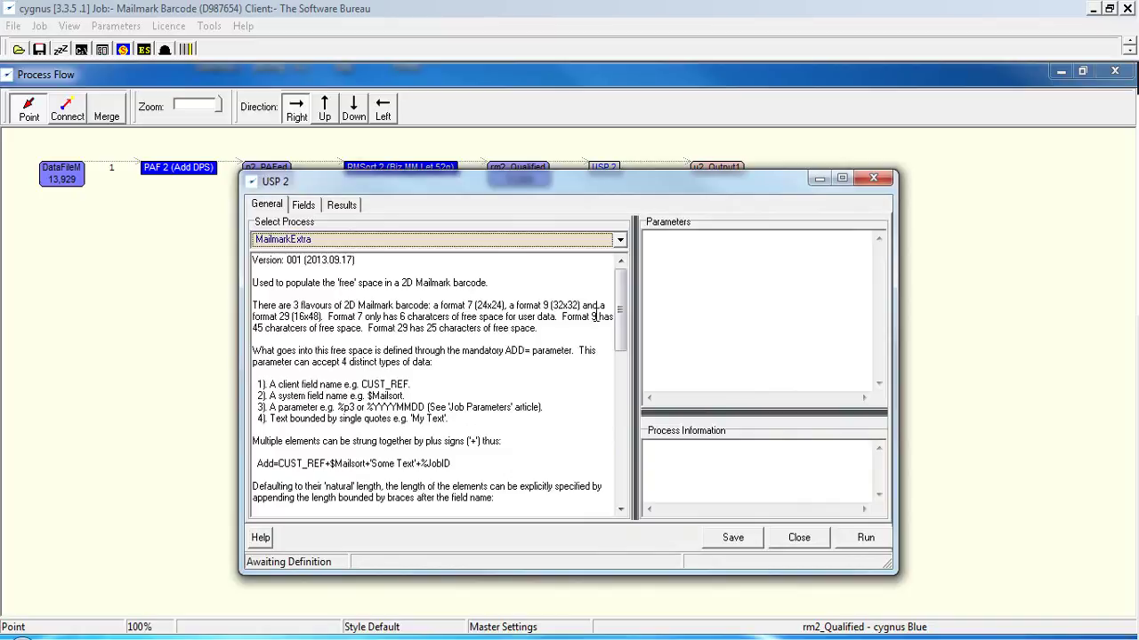
{"action": "left_click_drag", "start_coordinate": [579, 178], "coordinate": [519, 94]}
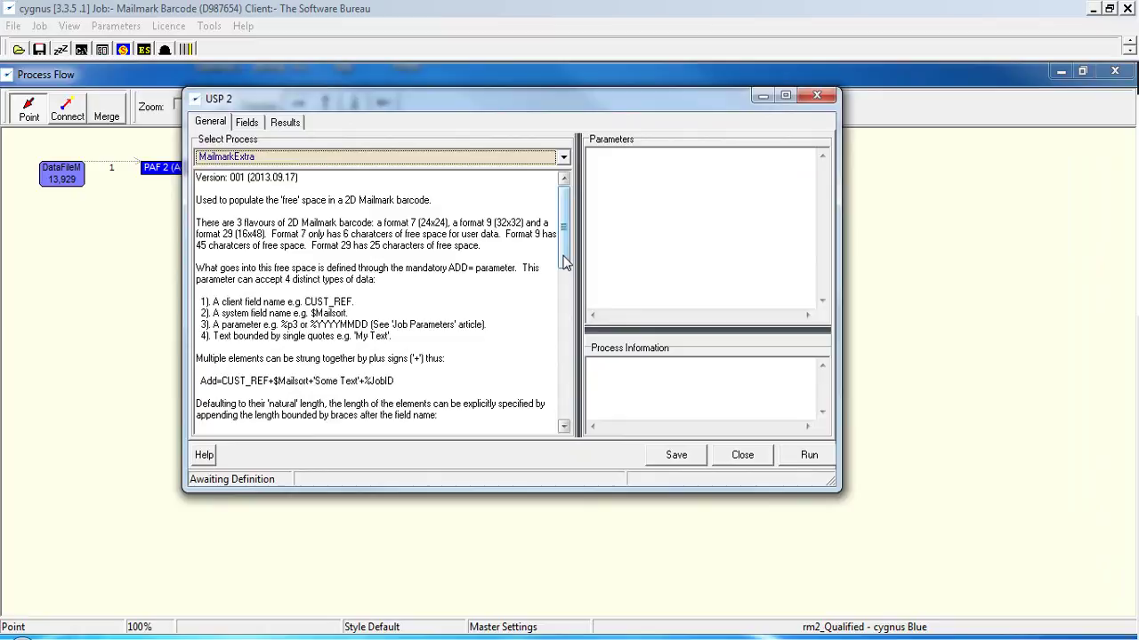
{"action": "mouse_move", "coordinate": [564, 257]}
{"action": "left_mouse_down"}
{"action": "mouse_move", "coordinate": [564, 274]}
{"action": "mouse_move", "coordinate": [564, 259]}
{"action": "left_mouse_up"}
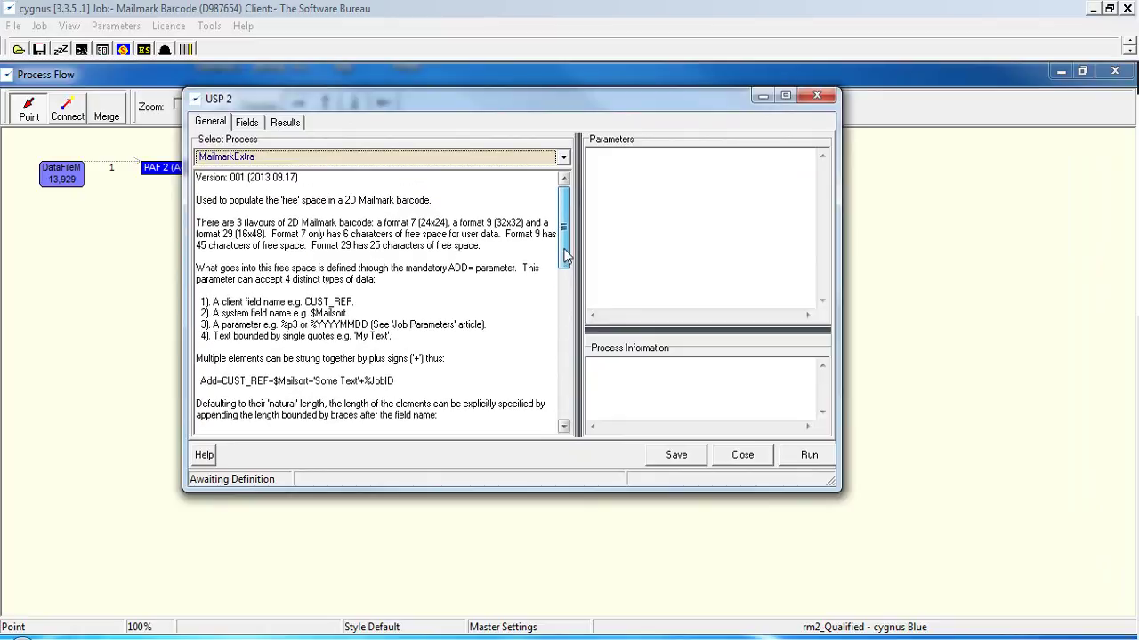
- Start the MailmarkExtra parameters with add= and save the USP process definition
{"action": "left_click", "coordinate": [605, 164]}
{"action": "type", "text": "add="}
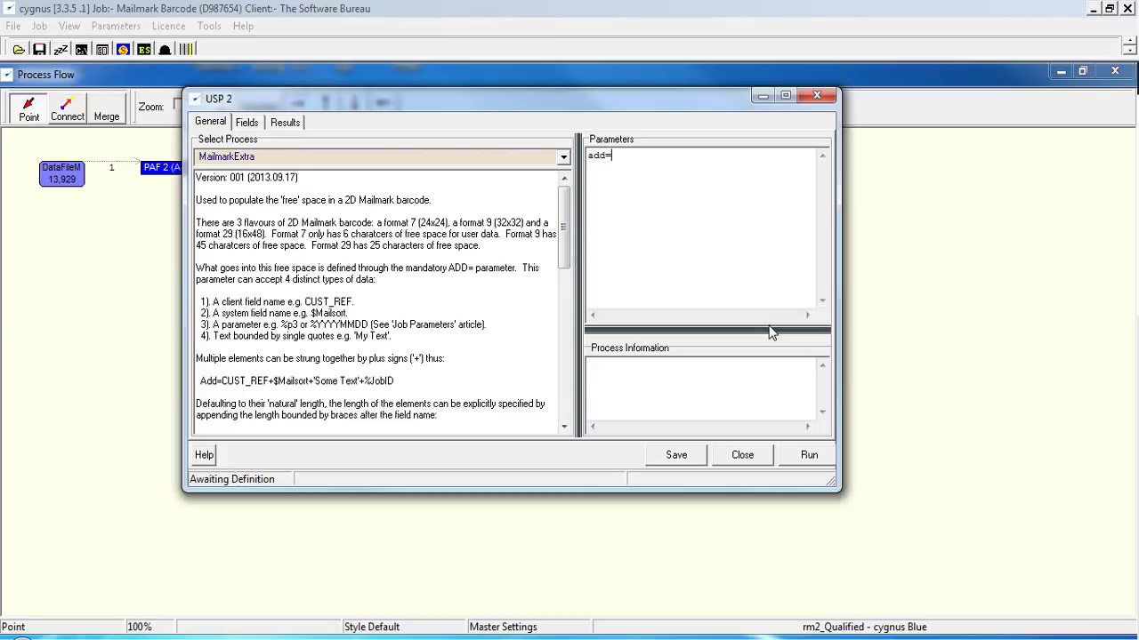
{"action": "left_click", "coordinate": [684, 459]}
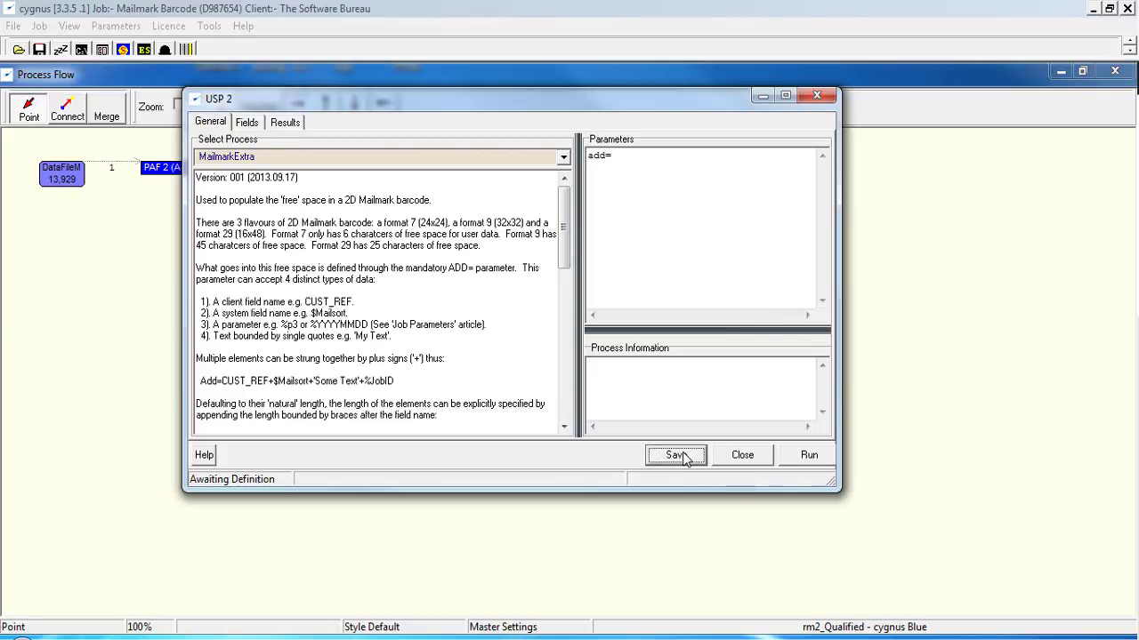
{"action": "left_click", "coordinate": [732, 458]}
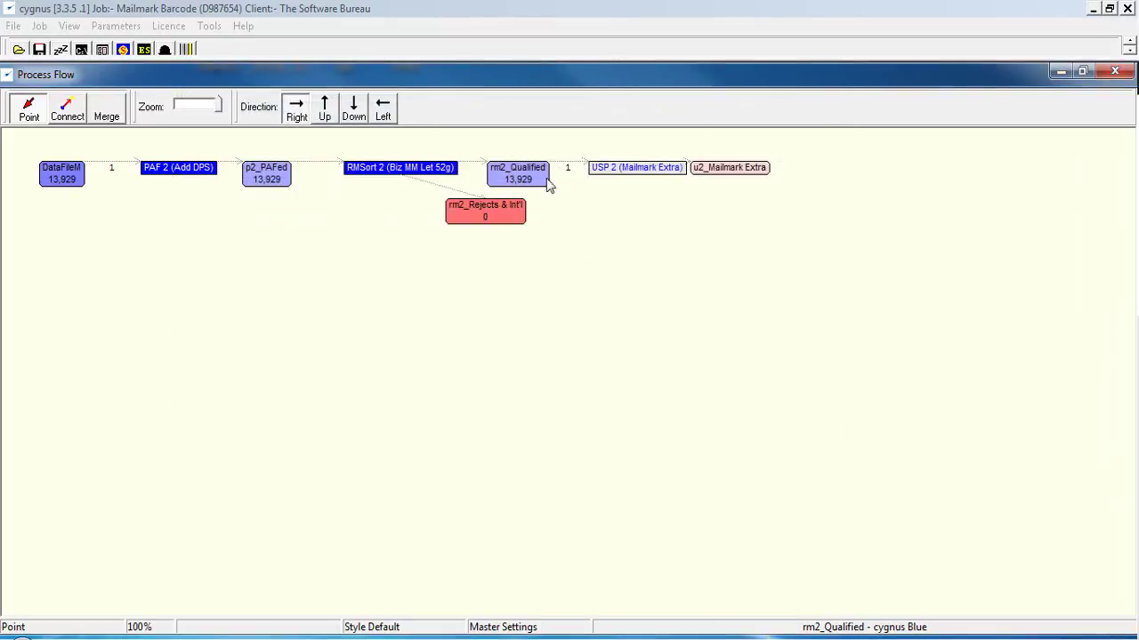
- View the rm2_Qualified records and check the names of the client fields available for the barcode's free space
{"action": "double_click", "coordinate": [533, 173]}
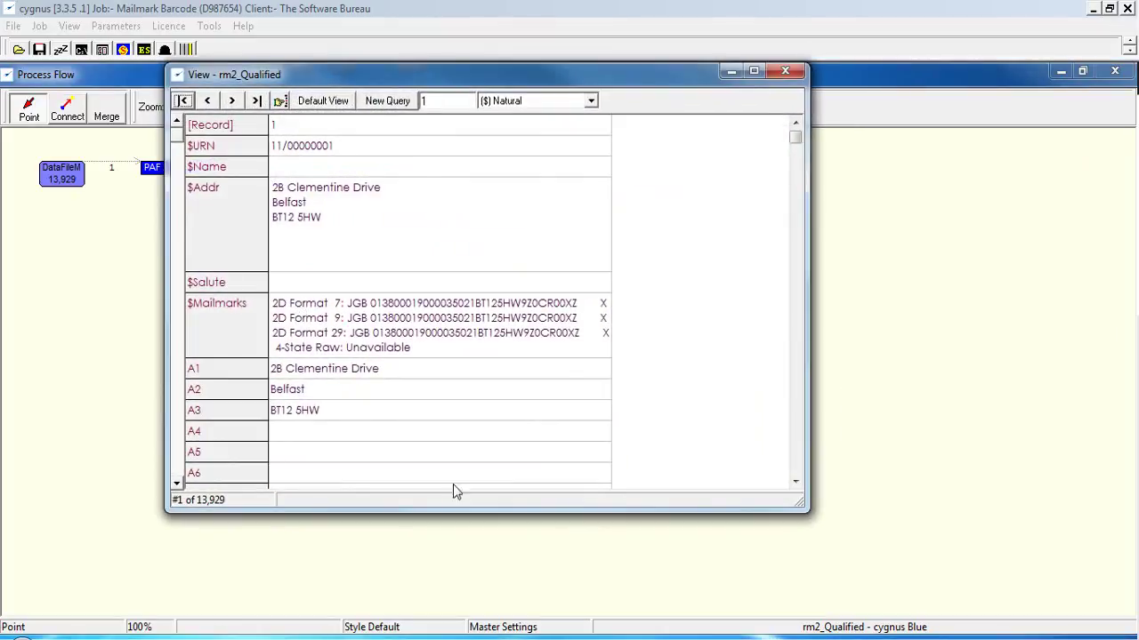
{"action": "left_click", "coordinate": [795, 481]}
{"action": "left_click", "coordinate": [795, 481]}
{"action": "left_click", "coordinate": [795, 481]}
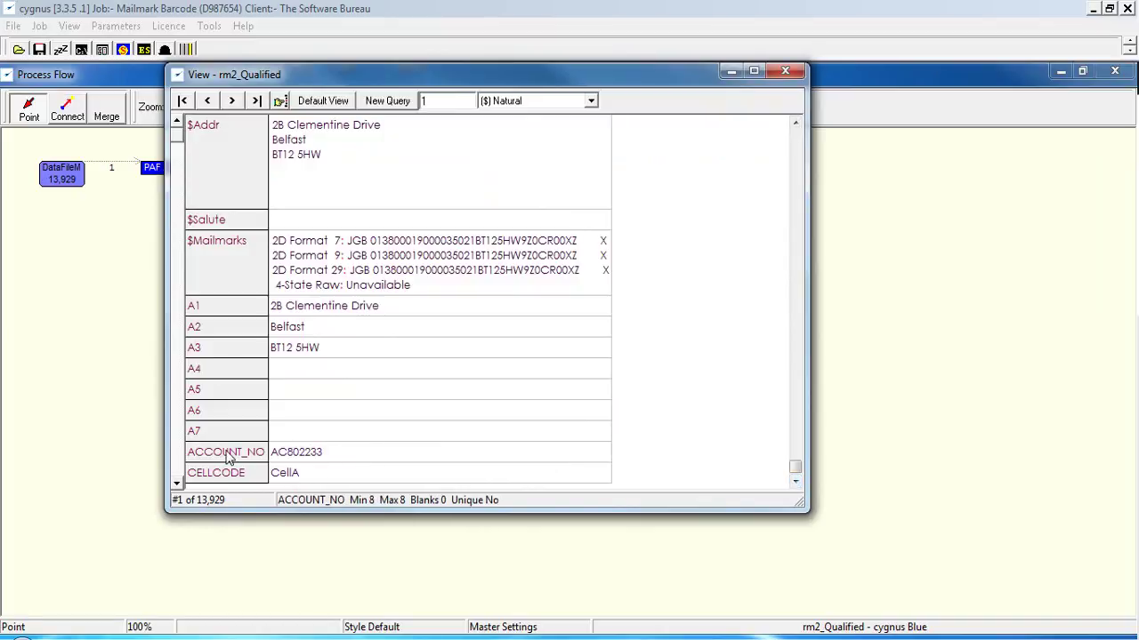
{"action": "left_click", "coordinate": [784, 75]}
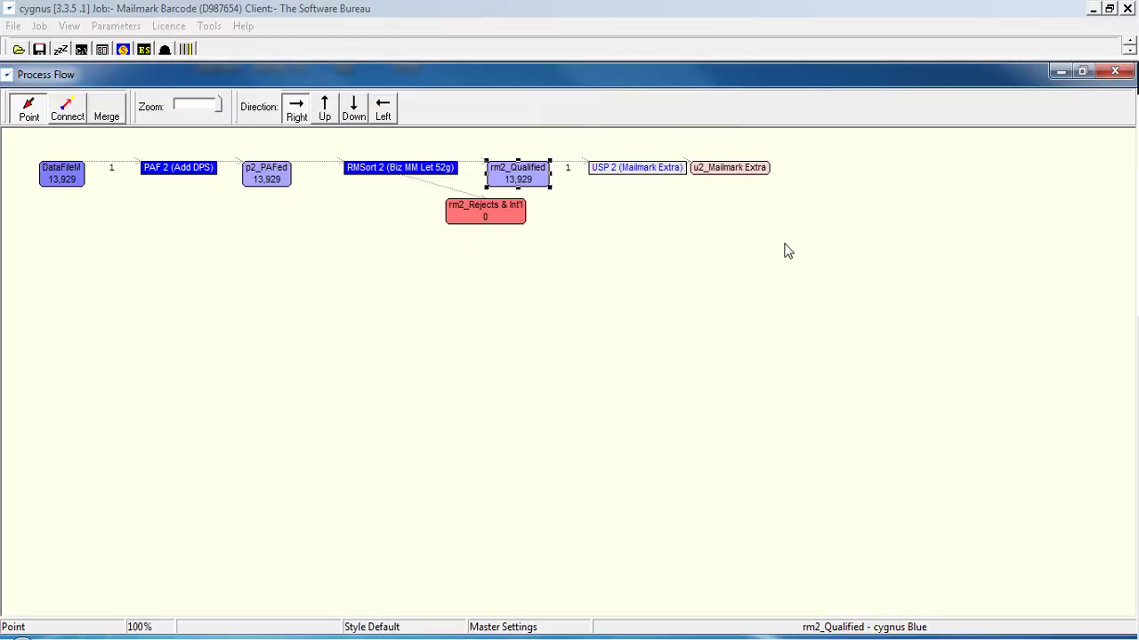
- Set the MailmarkExtra parameters to add=cellcode+account_no and addto=29, save them and run the process
{"action": "left_click", "coordinate": [640, 175]}
{"action": "double_click", "coordinate": [641, 175]}
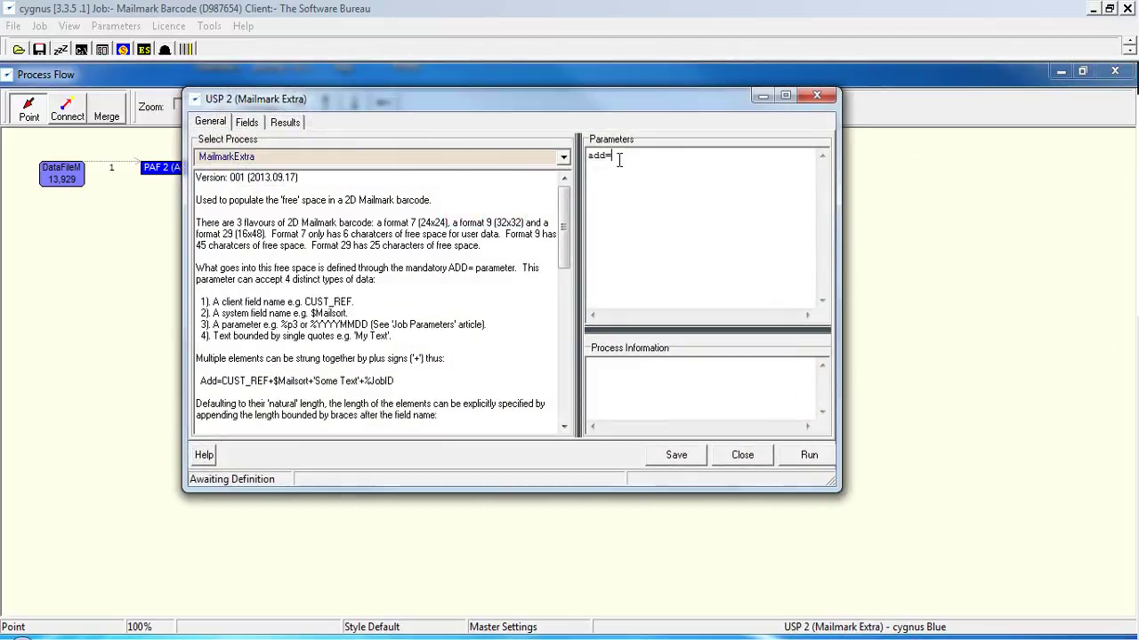
{"action": "type", "text": "ce"}
{"action": "type", "text": "llc"}
{"action": "type", "text": "ode"}
{"action": "type", "text": "+"}
{"action": "type", "text": "account"}
{"action": "type", "text": "_no "}
{"action": "type", "text": "add"}
{"action": "type", "text": "to"}
{"action": "type", "text": "=29"}
{"action": "left_click", "coordinate": [675, 458]}
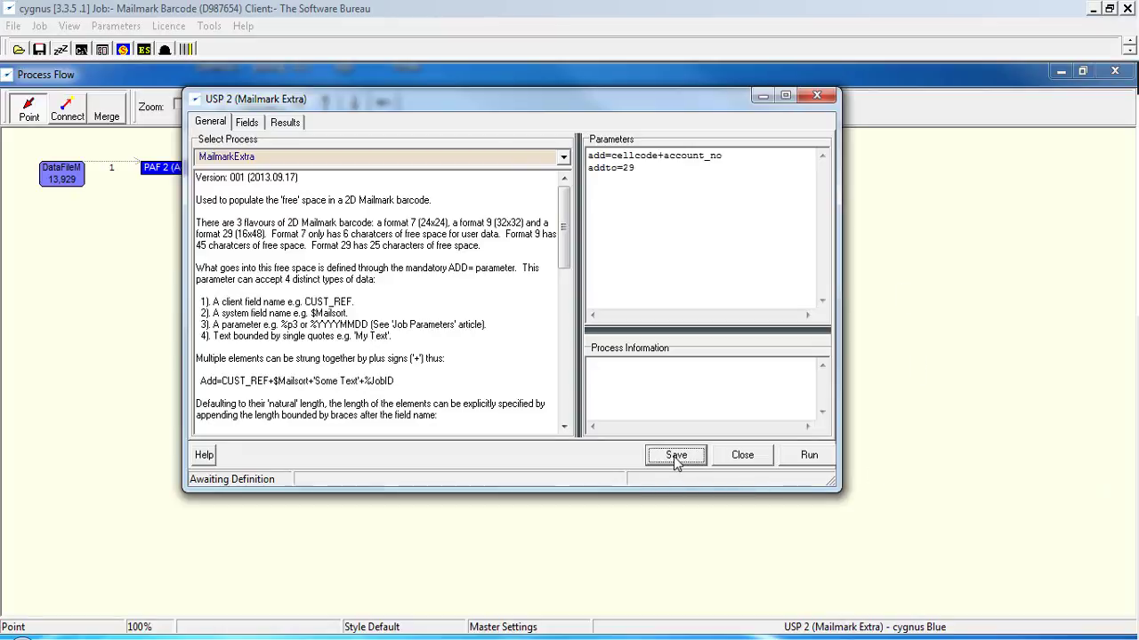
{"action": "left_click", "coordinate": [805, 456]}
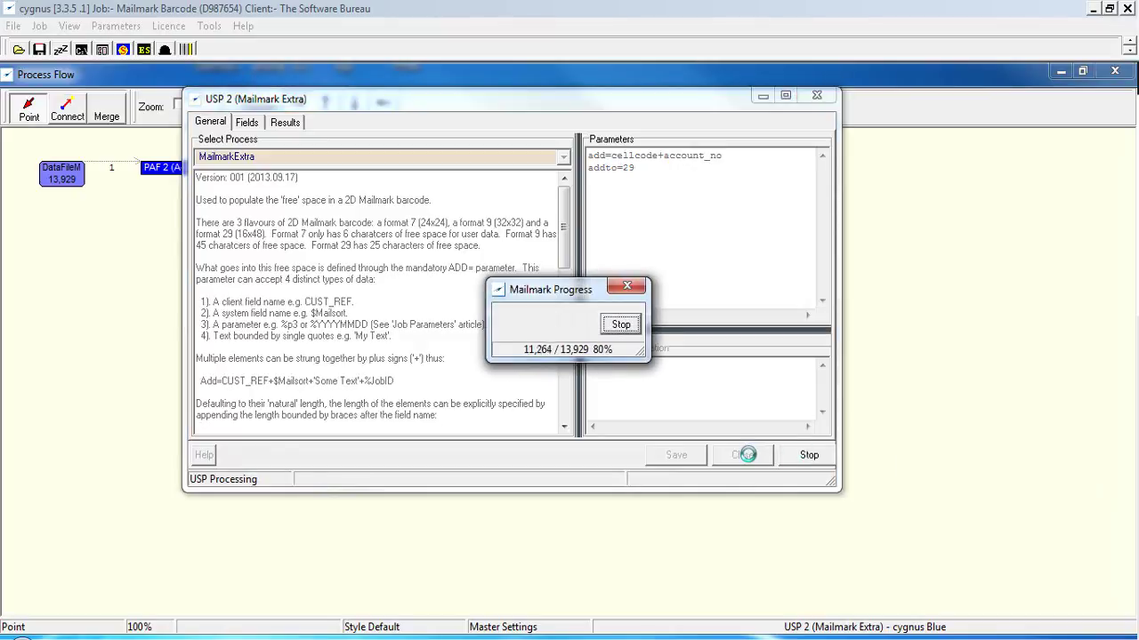
{"action": "left_click", "coordinate": [745, 455]}
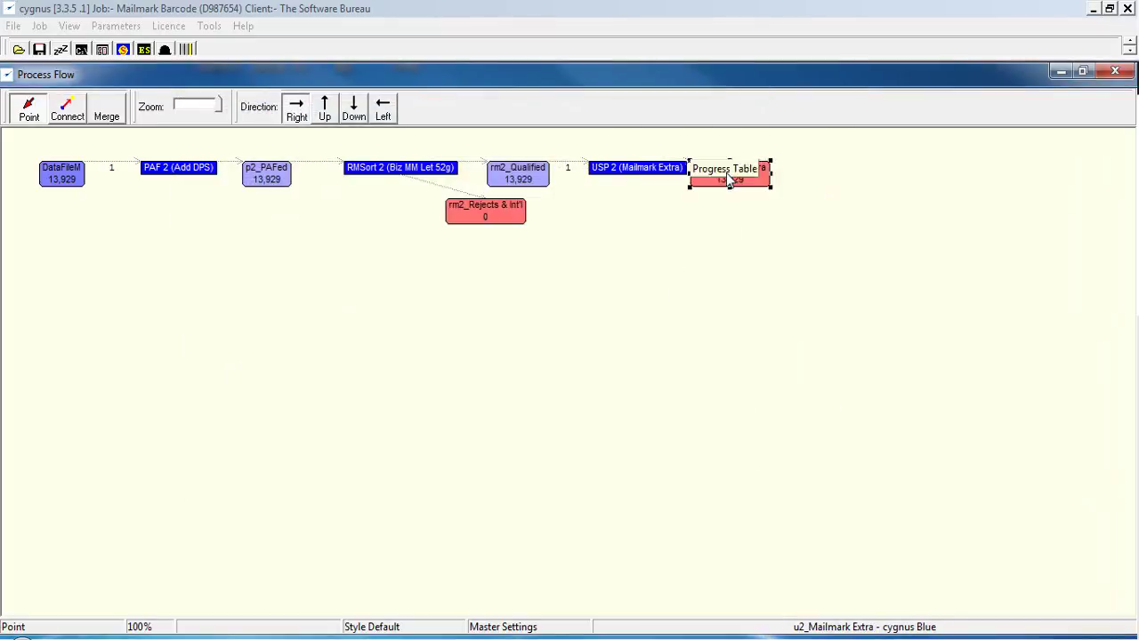
- View the u2_Mailmark Extra records with the $Mailmarks (x4) sort field added, in a window wide enough for the full barcode strings
{"action": "double_click", "coordinate": [727, 175]}
{"action": "left_click_drag", "start_coordinate": [222, 202], "coordinate": [311, 127]}
{"action": "right_click", "coordinate": [326, 215]}
{"action": "left_click", "coordinate": [368, 226]}
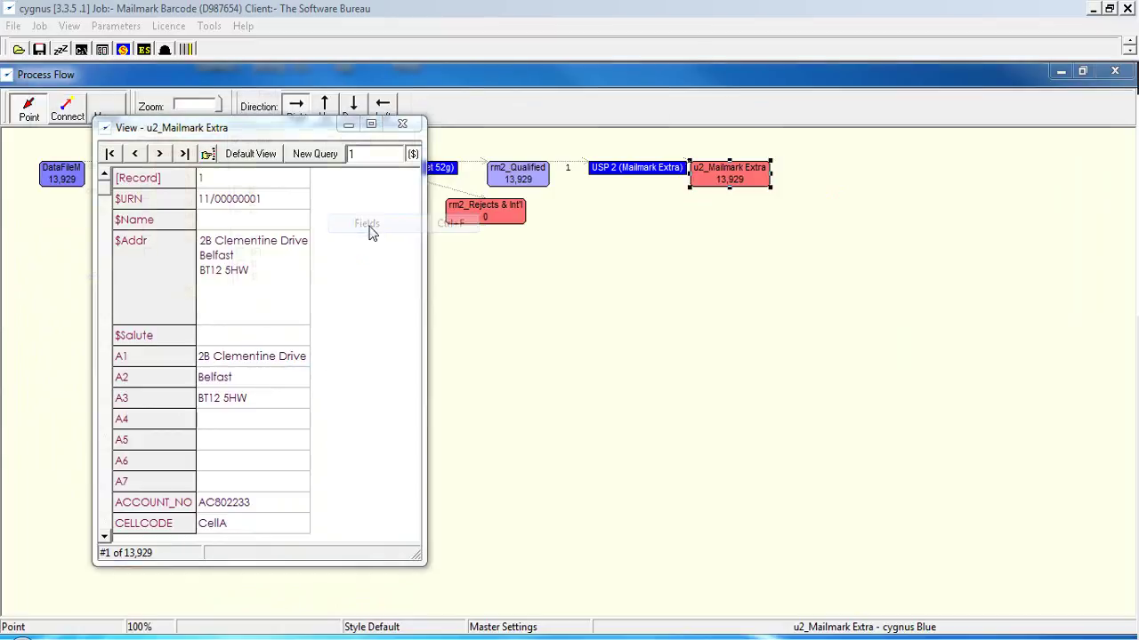
{"action": "left_click", "coordinate": [711, 392]}
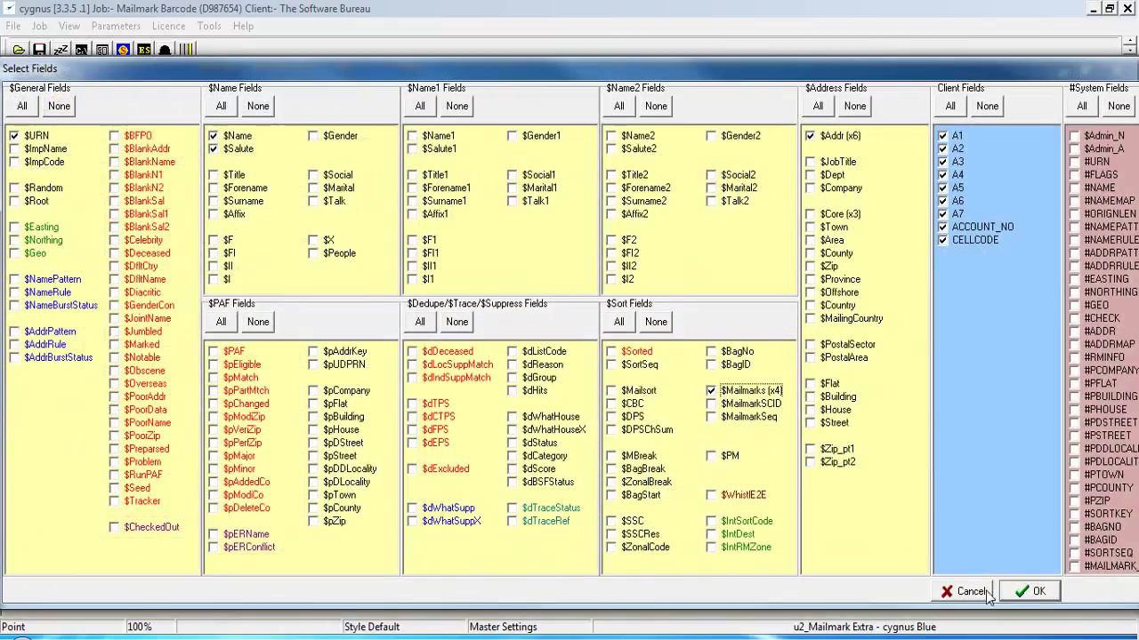
{"action": "left_click", "coordinate": [1032, 594]}
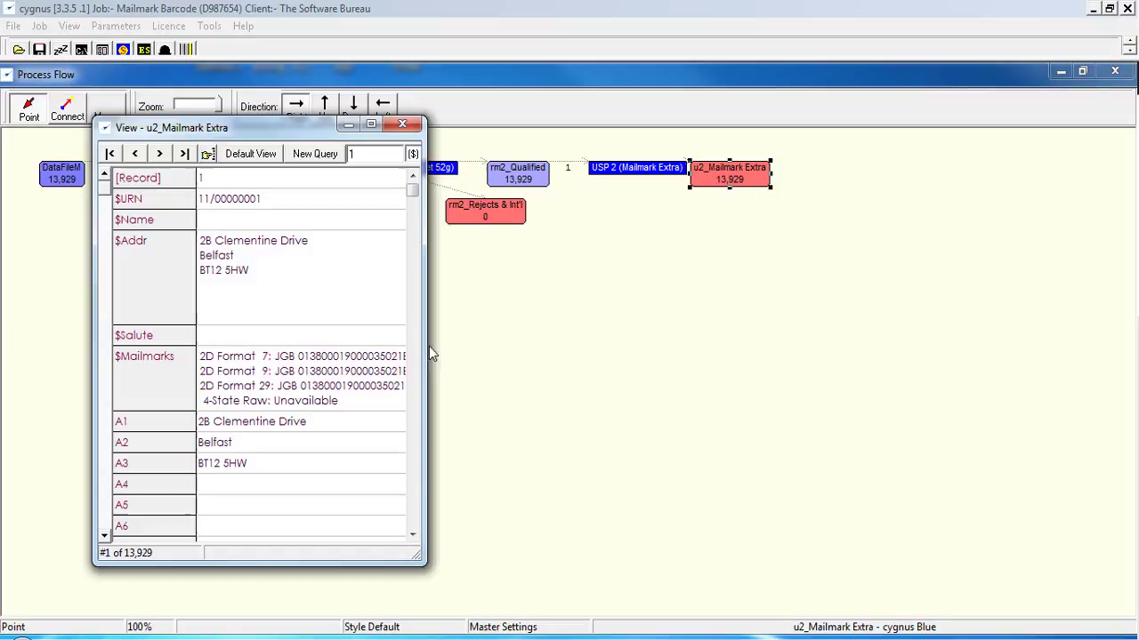
{"action": "left_click_drag", "start_coordinate": [427, 346], "coordinate": [845, 347]}
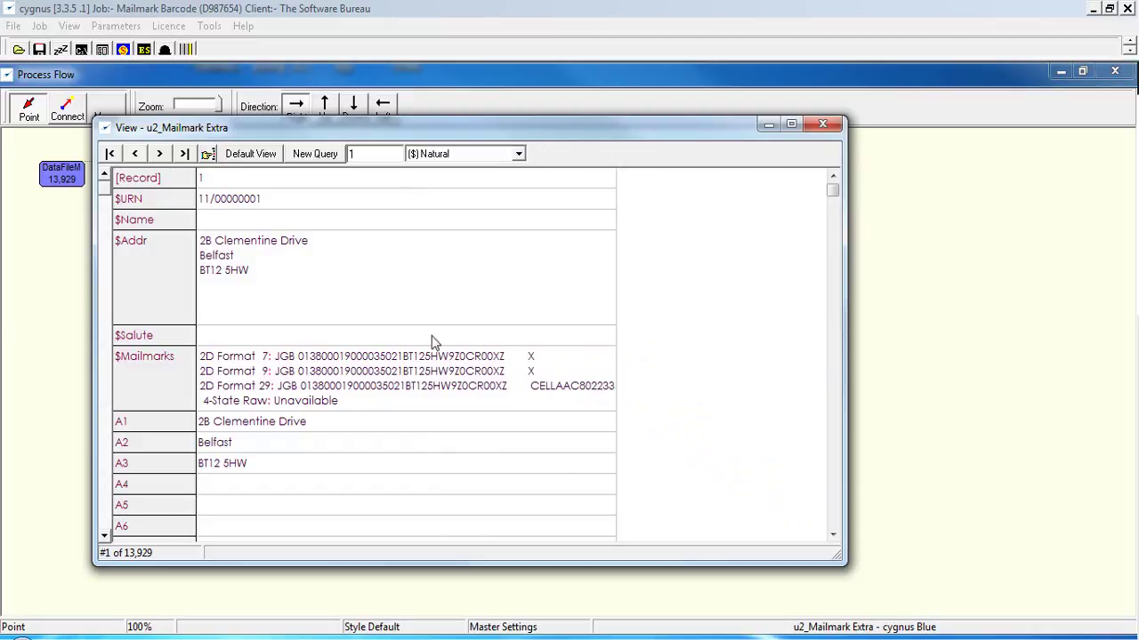
- Go through the first u2_Mailmark Extra records and examine the added data in the 2D Format 29 barcodes
{"action": "left_click", "coordinate": [159, 154]}
{"action": "left_click", "coordinate": [159, 154]}
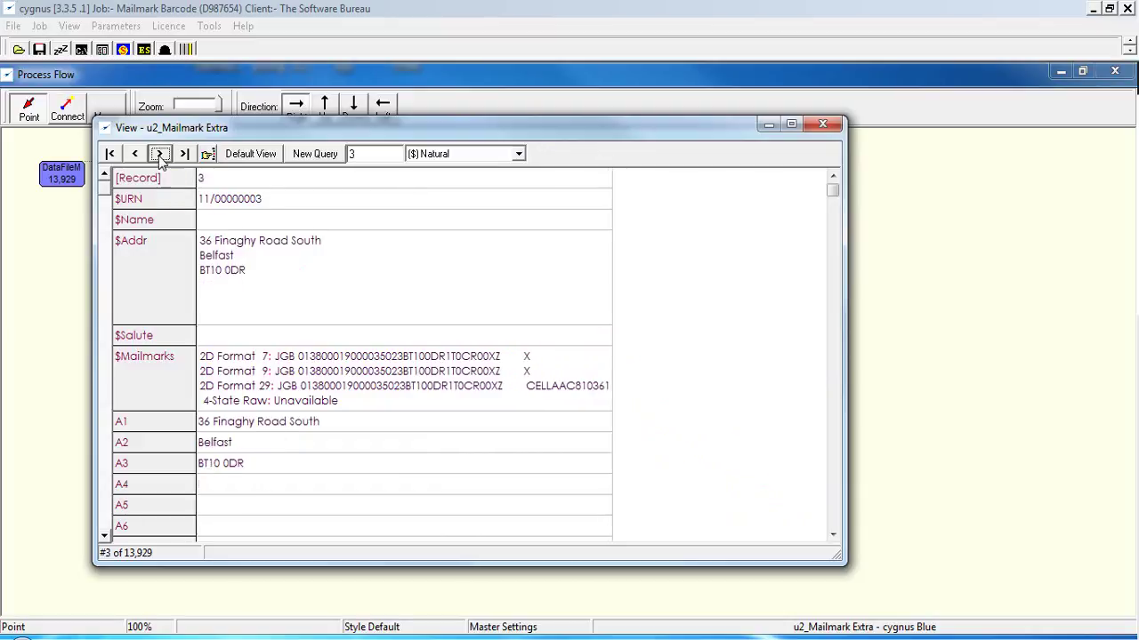
{"action": "left_click", "coordinate": [159, 154]}
{"action": "left_click", "coordinate": [160, 154]}
{"action": "left_click", "coordinate": [160, 154]}
{"action": "left_click", "coordinate": [159, 154]}
{"action": "left_click", "coordinate": [159, 154]}
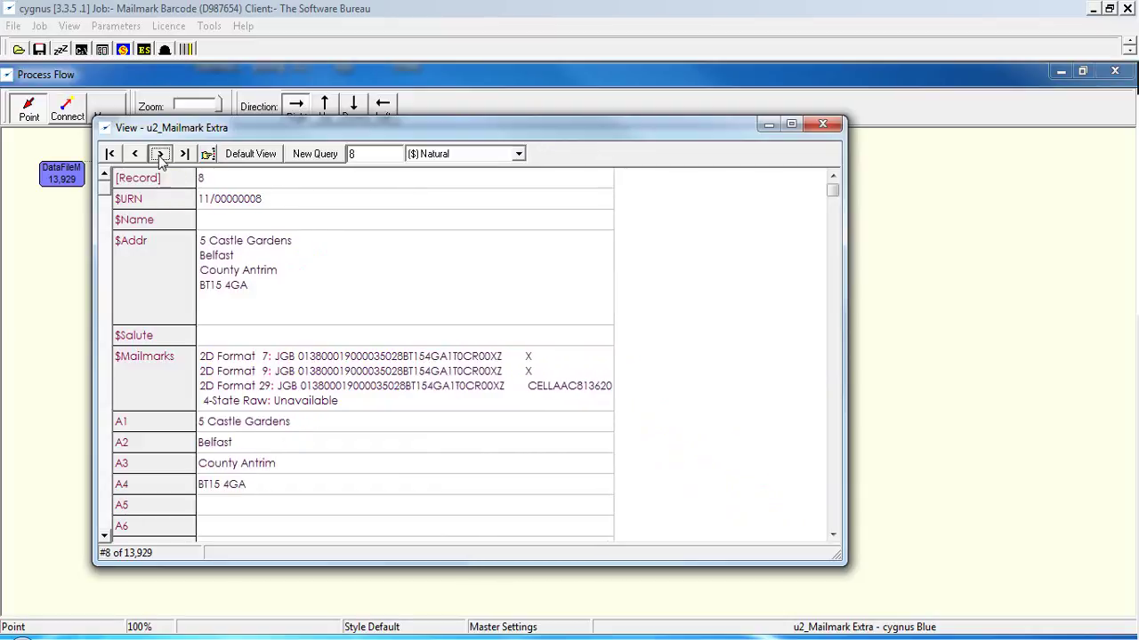
{"action": "left_click", "coordinate": [159, 154]}
{"action": "left_click", "coordinate": [159, 154]}
{"action": "left_click", "coordinate": [159, 153]}
{"action": "left_click", "coordinate": [160, 154]}
{"action": "left_click", "coordinate": [159, 154]}
{"action": "left_click", "coordinate": [159, 154]}
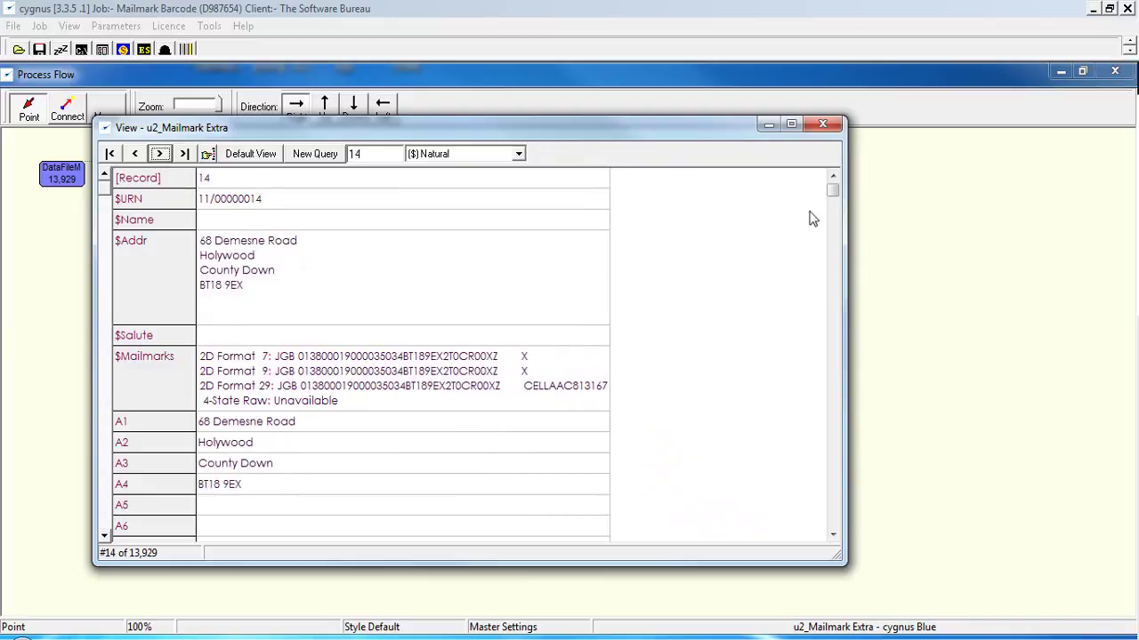
{"action": "left_click", "coordinate": [822, 124]}
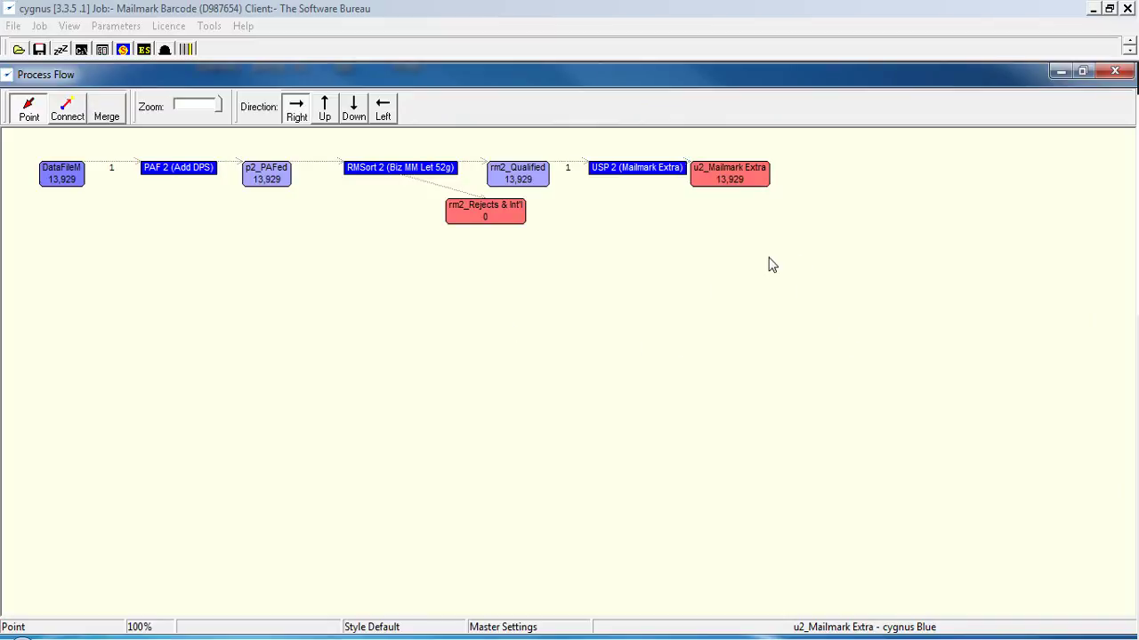
- Add an Export process to the u2_Mailmark Extra file and name its output file MMCheck in the Output folder
{"action": "right_click", "coordinate": [729, 178]}
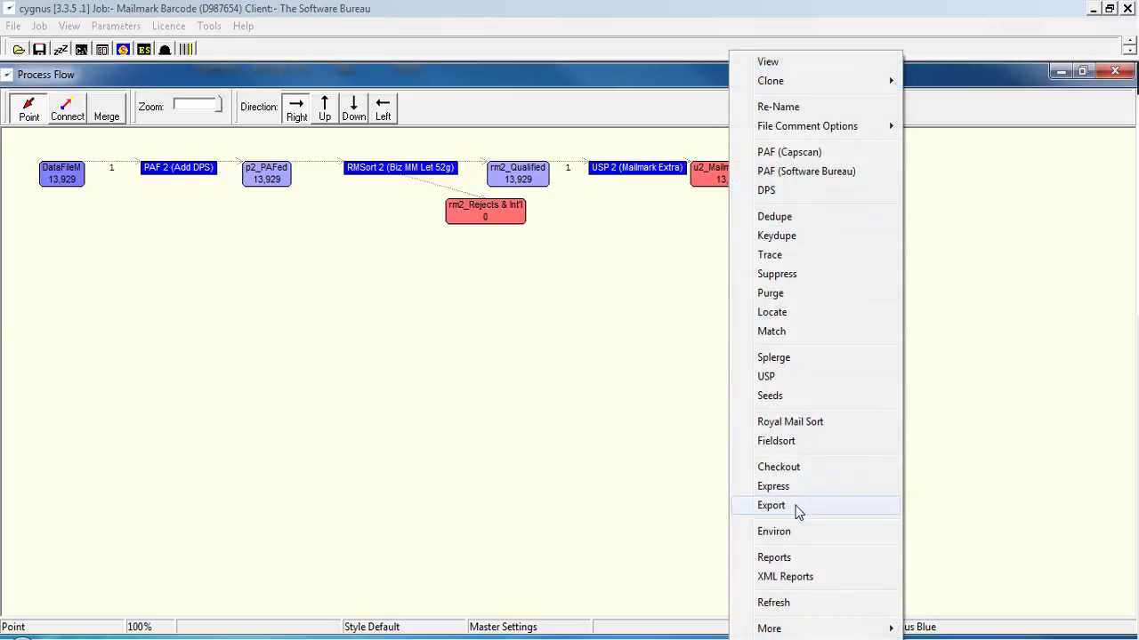
{"action": "left_click", "coordinate": [771, 505]}
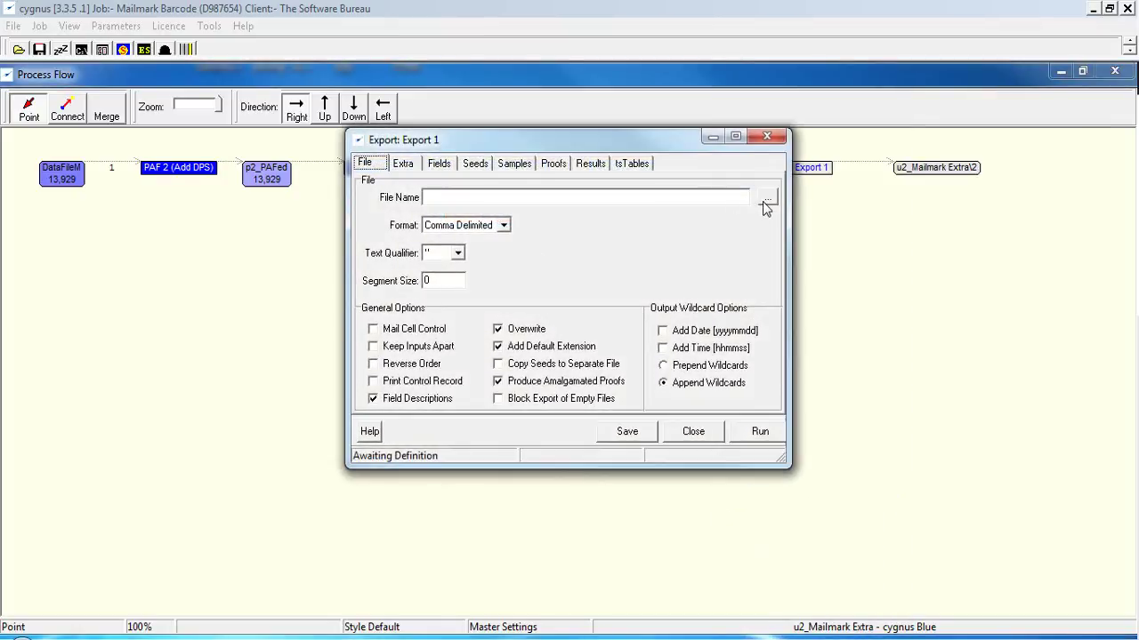
{"action": "left_click", "coordinate": [767, 199]}
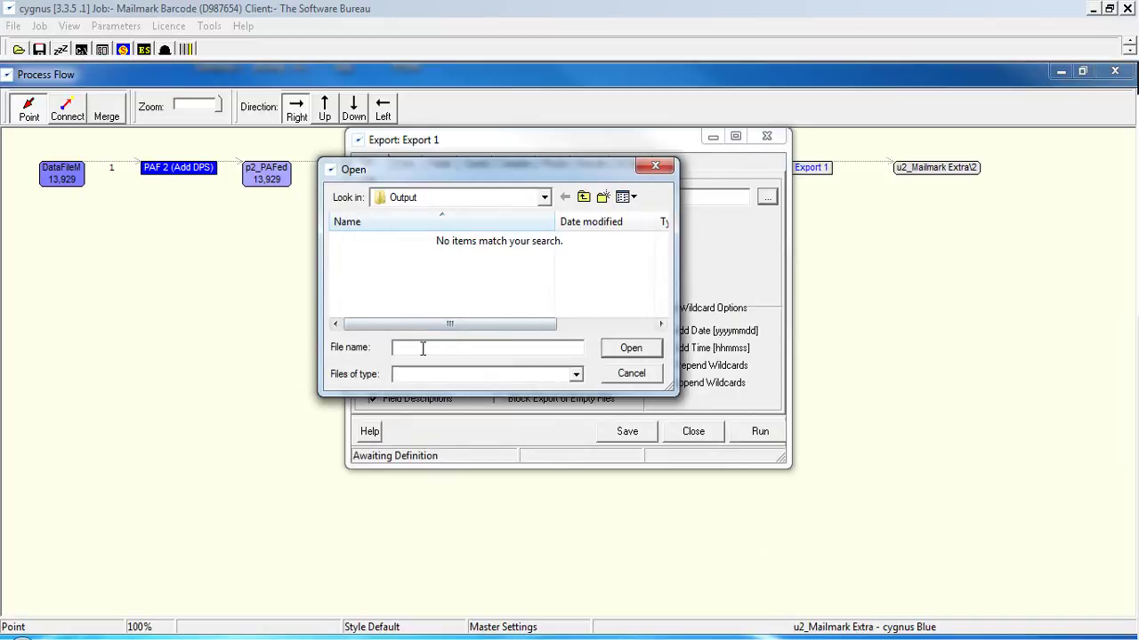
{"action": "type", "text": "MMCheck"}
{"action": "left_click", "coordinate": [624, 353]}
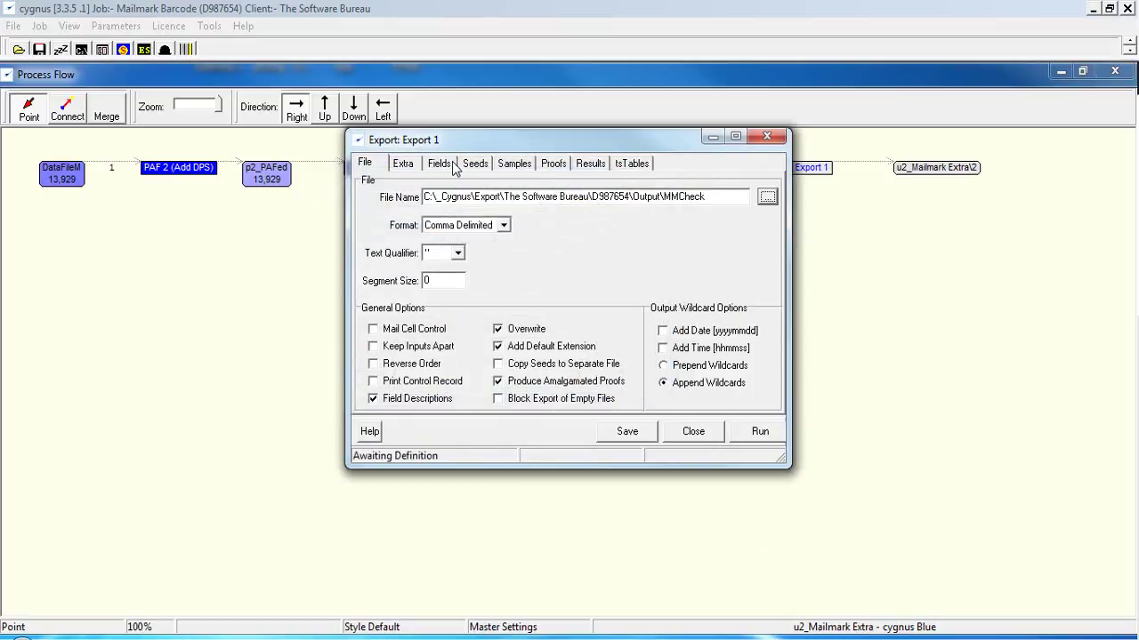
- Add all the client fields, A1 to A7, ACCOUNT_NO and CELLCODE, to the export's field list
{"action": "left_click", "coordinate": [444, 166]}
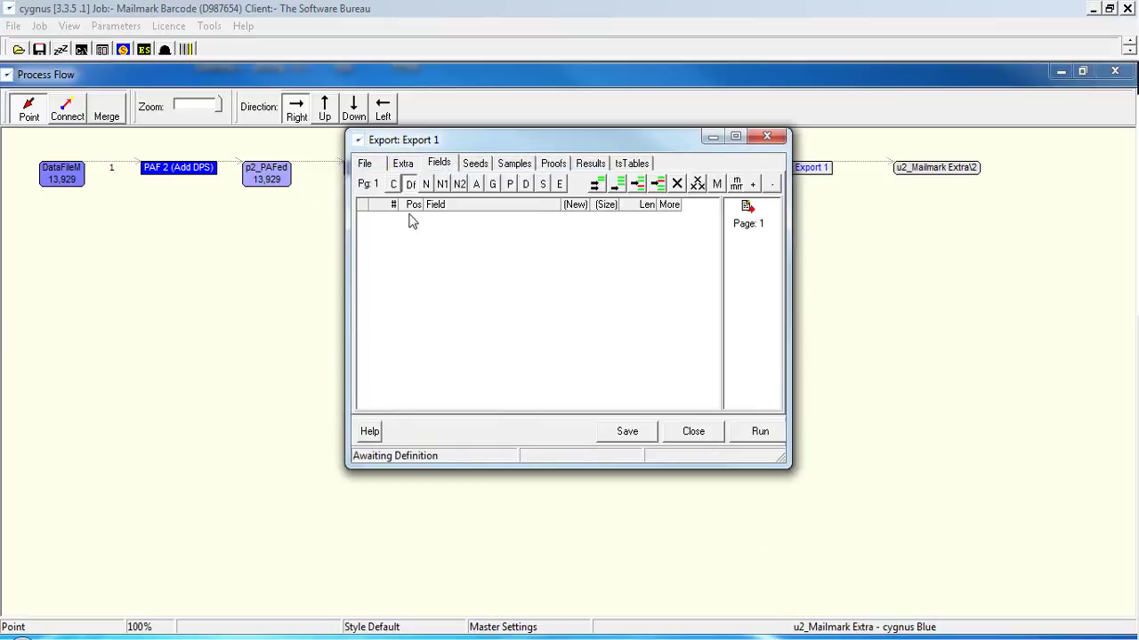
{"action": "left_click", "coordinate": [394, 188]}
{"action": "left_click", "coordinate": [596, 187]}
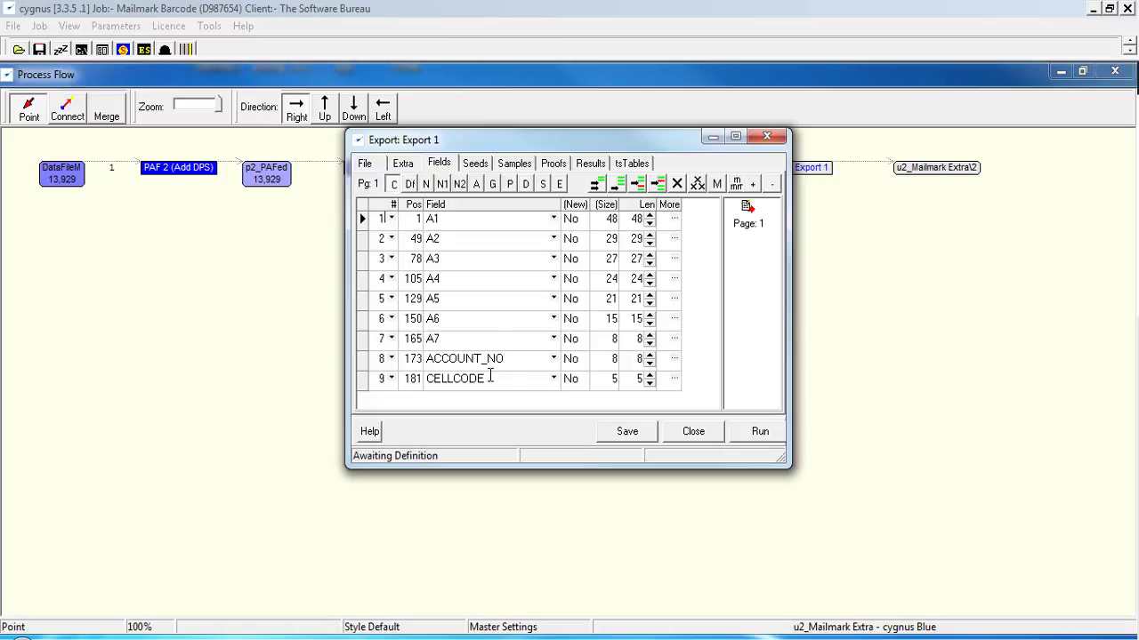
- Append the sort-related field $Mailmark_2D_29 after CELLCODE in the export's field list
{"action": "left_click", "coordinate": [543, 184]}
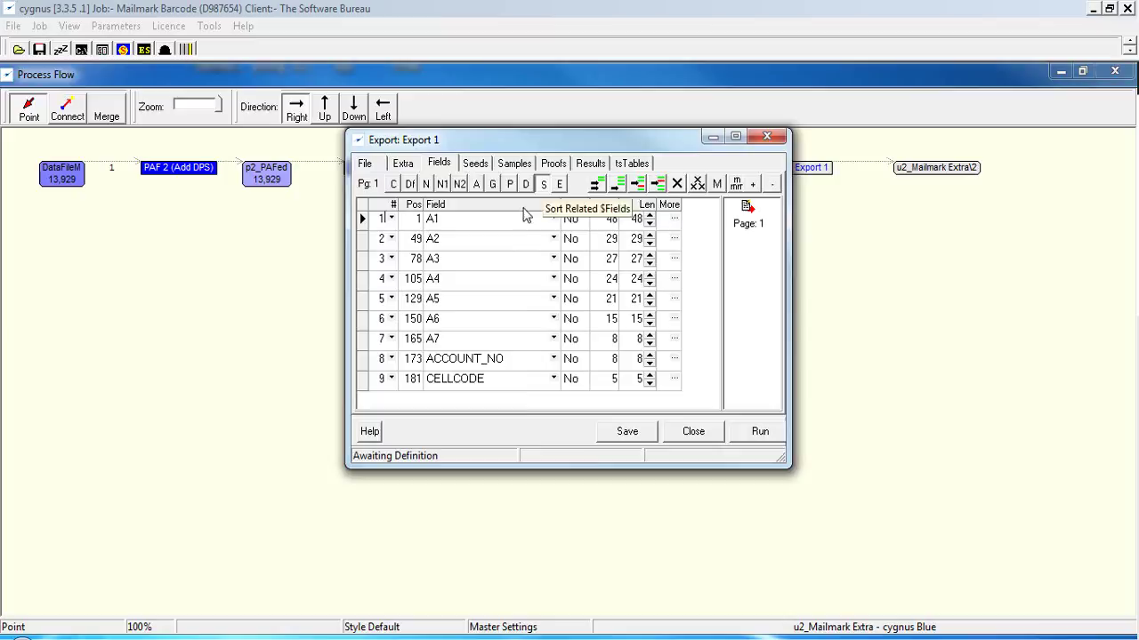
{"action": "left_click_drag", "start_coordinate": [522, 466], "coordinate": [522, 553]}
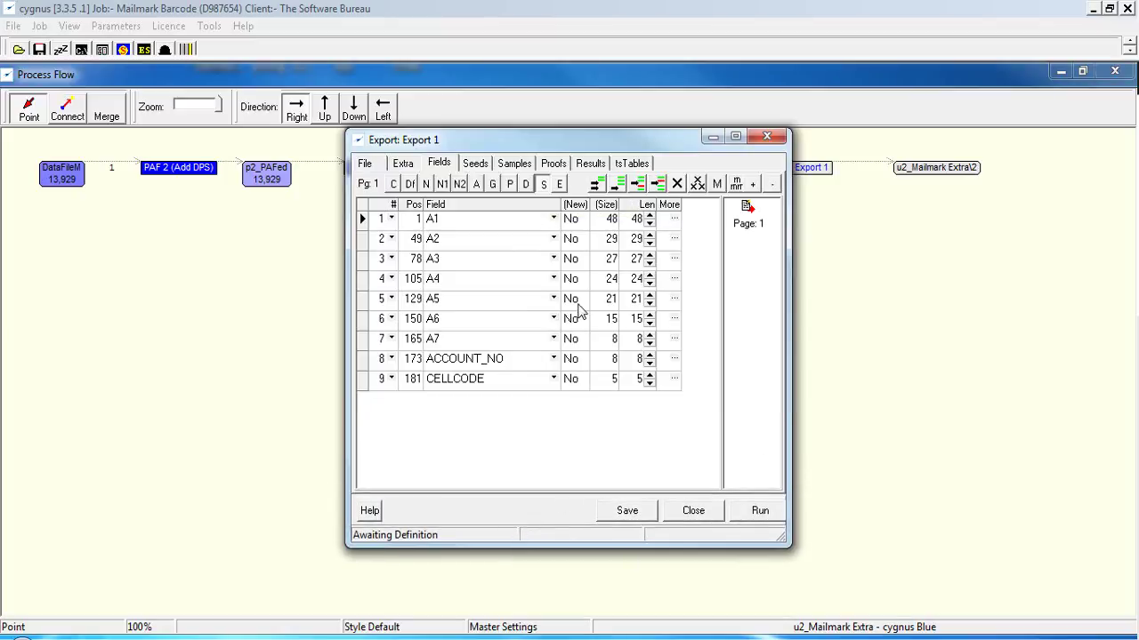
{"action": "left_click", "coordinate": [620, 185]}
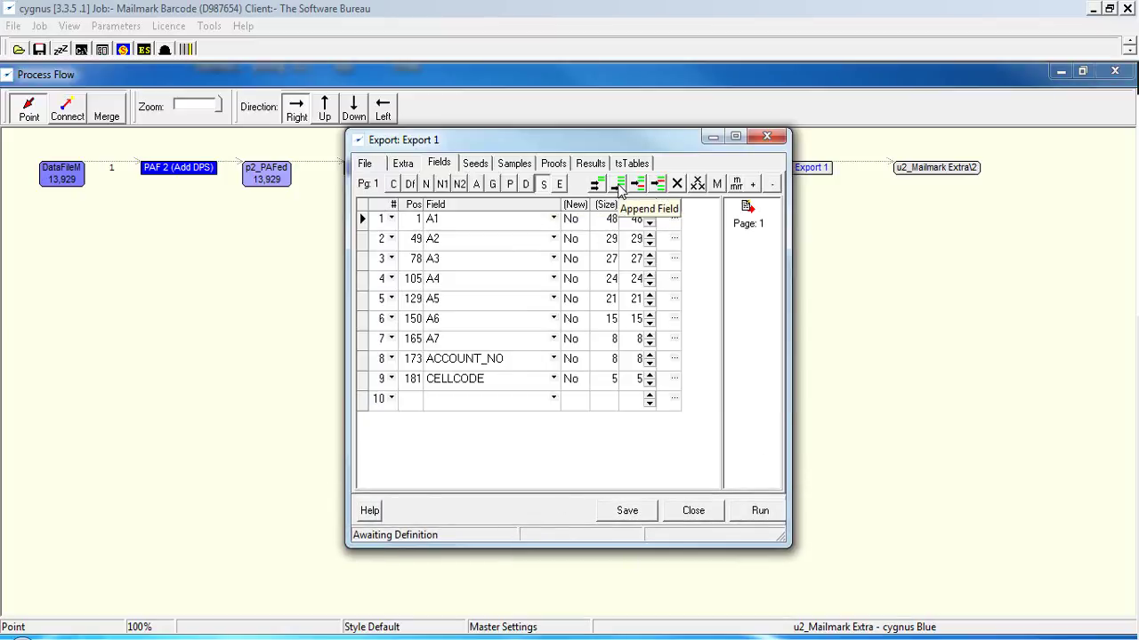
{"action": "left_click", "coordinate": [554, 399]}
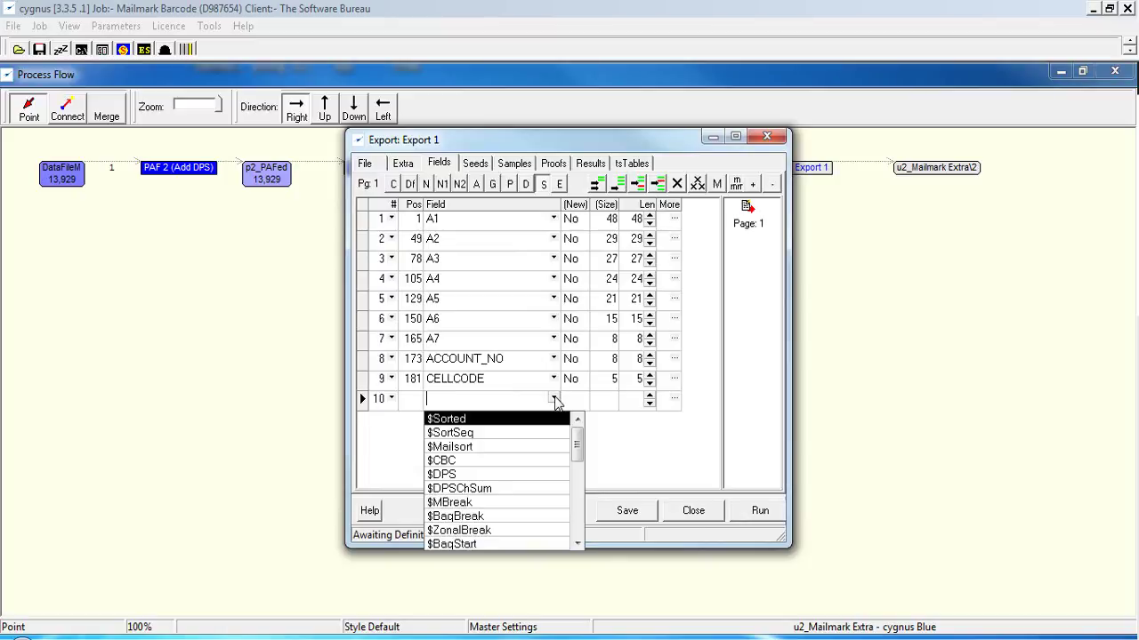
{"action": "left_click_drag", "start_coordinate": [578, 444], "coordinate": [579, 495]}
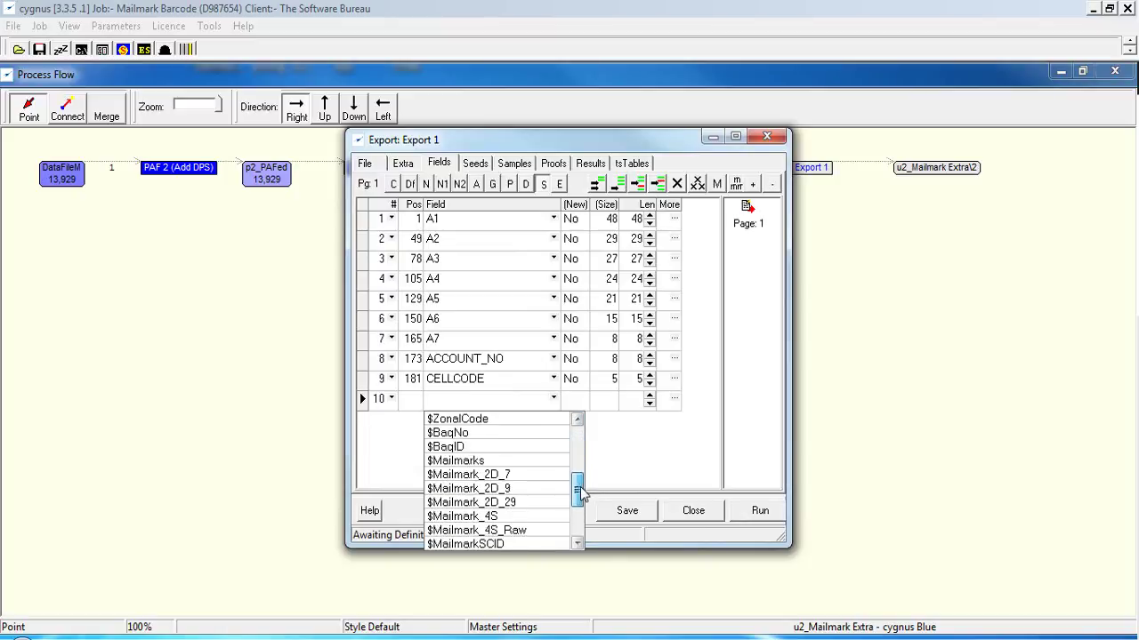
{"action": "left_click", "coordinate": [470, 503]}
- Save the export definition and run the export
{"action": "left_click", "coordinate": [625, 514]}
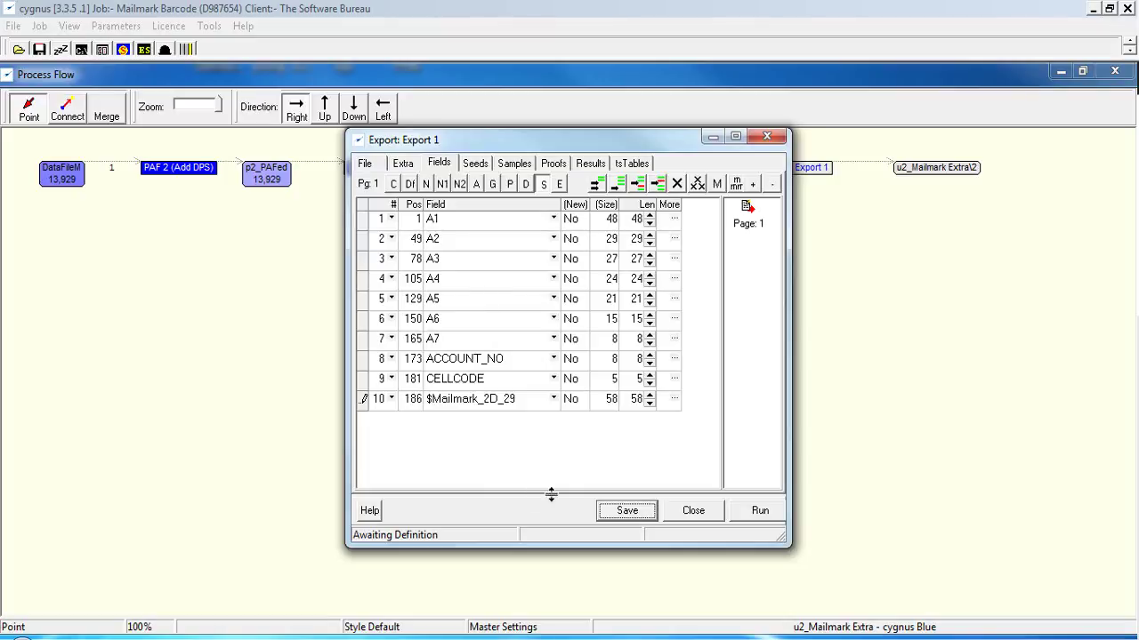
{"action": "left_click", "coordinate": [627, 515]}
{"action": "left_click", "coordinate": [758, 514]}
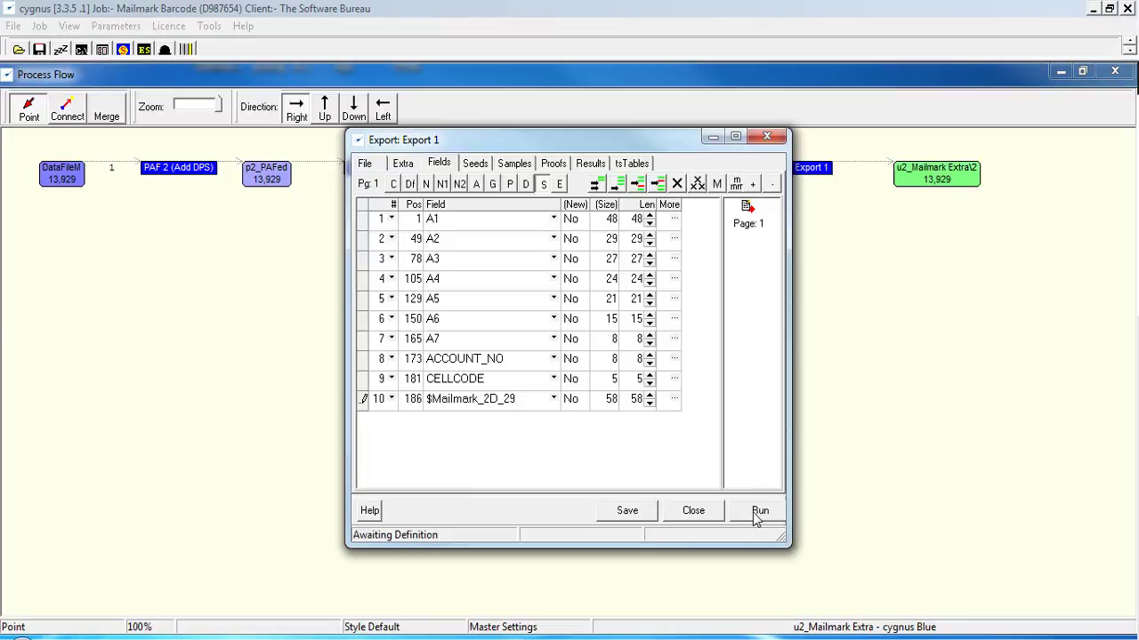
{"action": "left_click", "coordinate": [693, 512]}
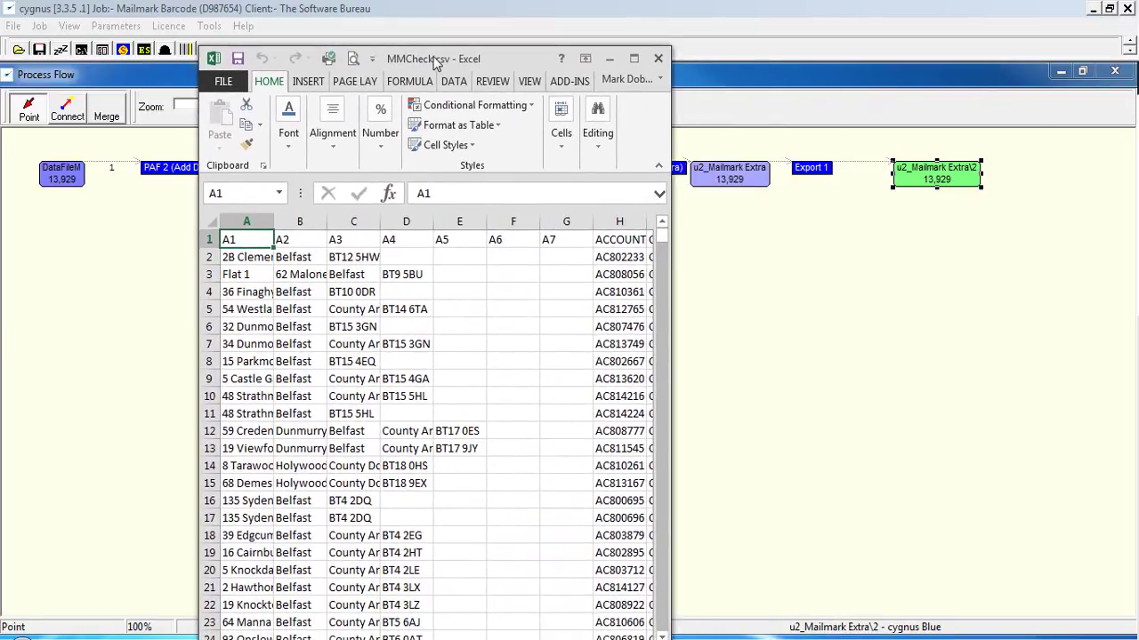
- Maximise the exported MMCheck.csv in Excel and fit all columns to their contents
{"action": "double_click", "coordinate": [436, 60]}
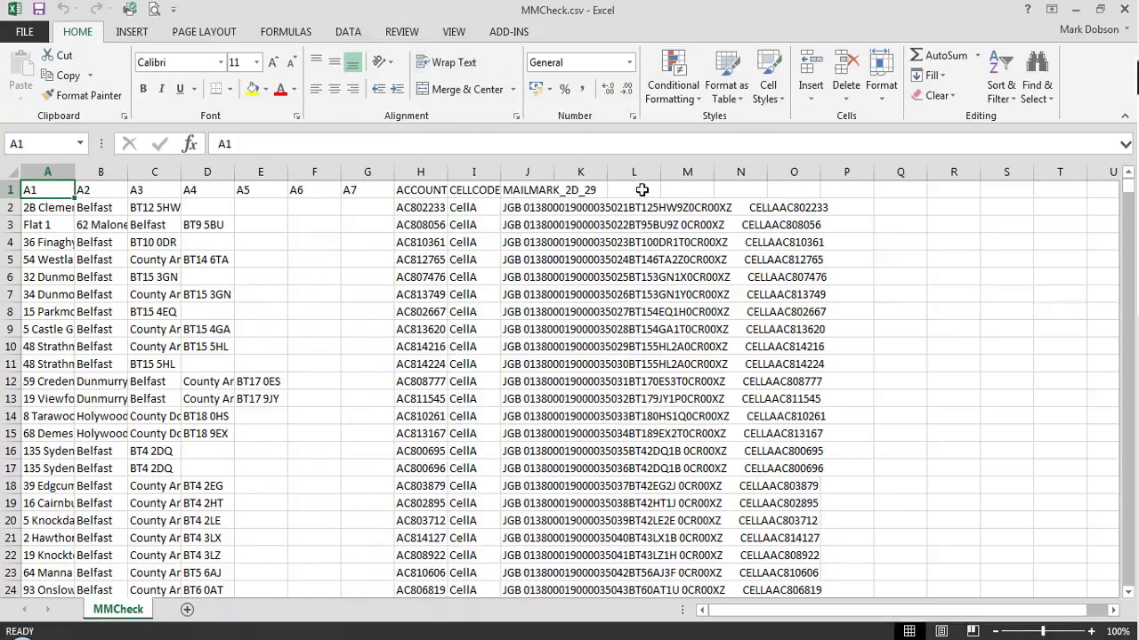
{"action": "left_click", "coordinate": [9, 174]}
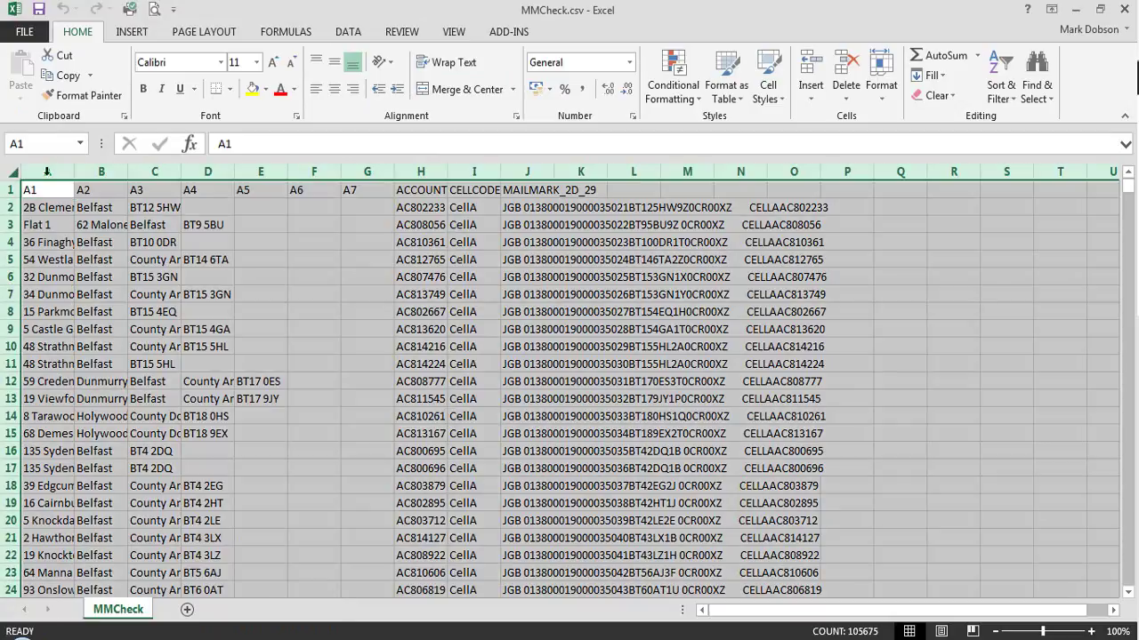
{"action": "double_click", "coordinate": [74, 172]}
{"action": "left_click", "coordinate": [143, 240]}
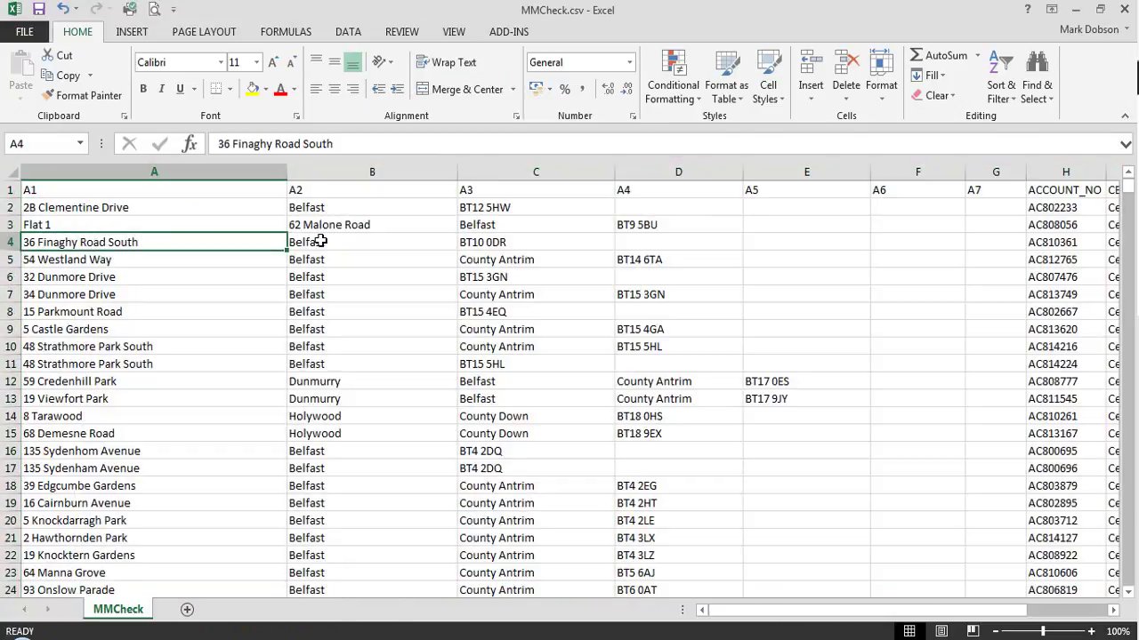
- Examine the MAILMARK_2D_29 column against the ACCOUNT_NO and CELLCODE columns, and close MMCheck.csv
{"action": "key", "text": "Right"}
{"action": "key", "text": "Right"}
{"action": "key", "text": "Right"}
{"action": "key", "text": "Right"}
{"action": "key", "text": "Right"}
{"action": "key", "text": "Right"}
{"action": "key", "text": "Right"}
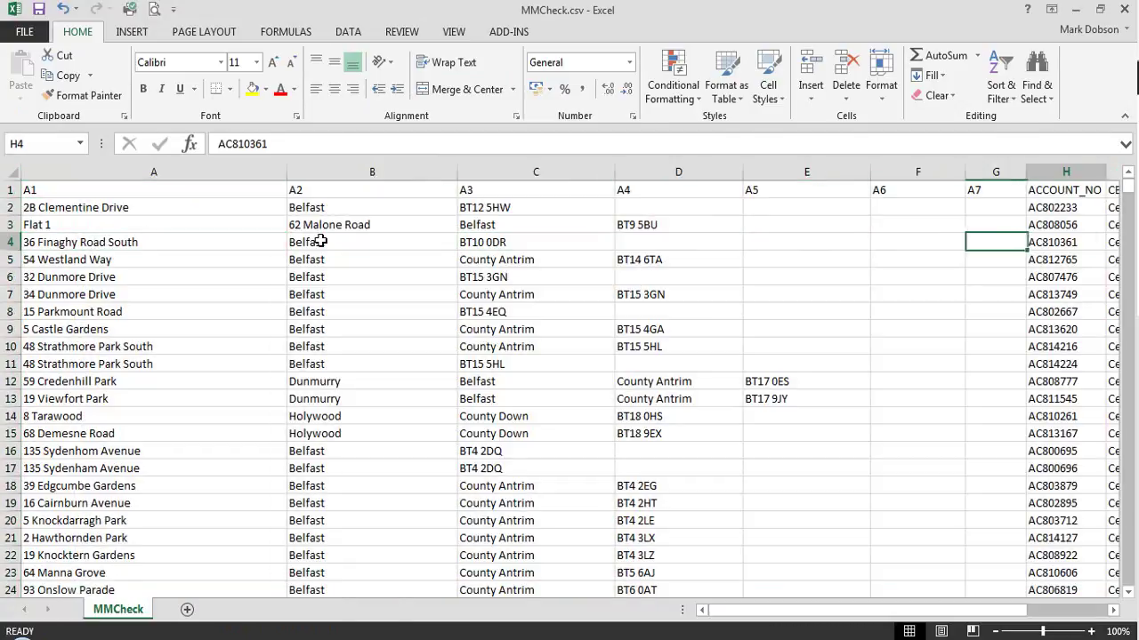
{"action": "key", "text": "Right"}
{"action": "key", "text": "Right"}
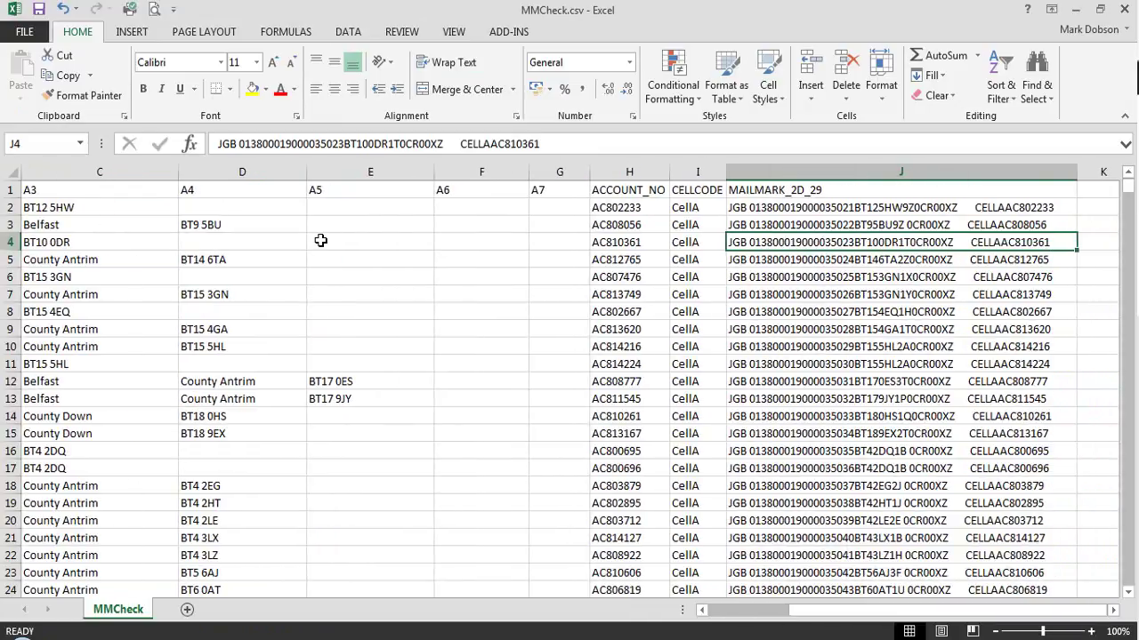
{"action": "key", "text": "Up"}
{"action": "key", "text": "Up"}
{"action": "key", "text": "Up"}
{"action": "key", "text": "Down"}
{"action": "key", "text": "Down"}
{"action": "key", "text": "Down"}
{"action": "key", "text": "Down"}
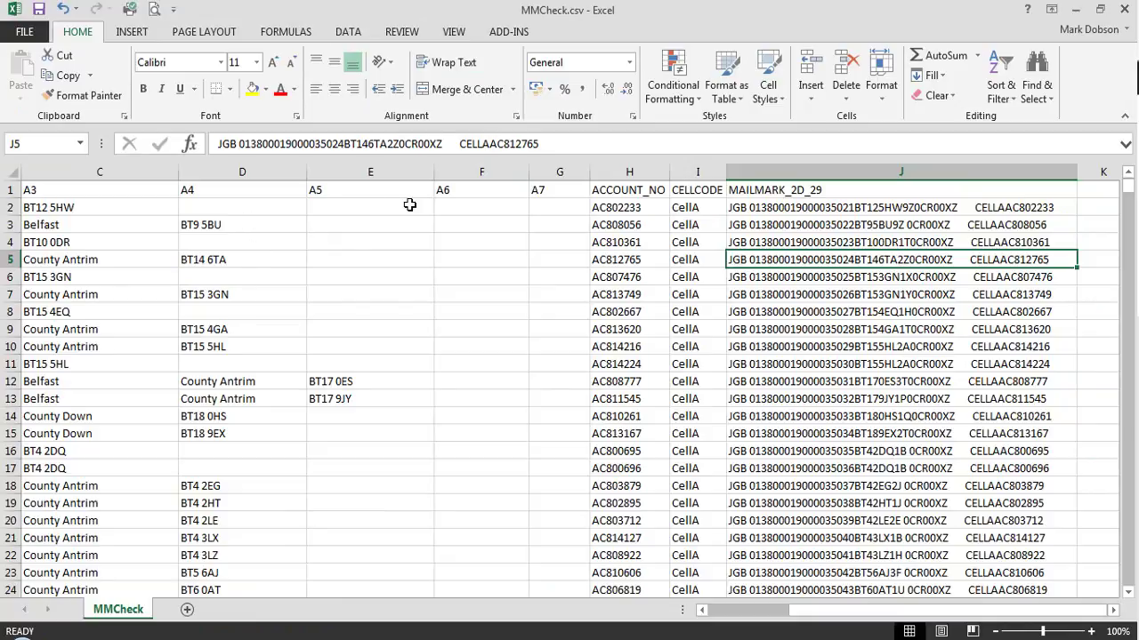
{"action": "left_click", "coordinate": [1124, 9]}
{"action": "left_click", "coordinate": [573, 349]}
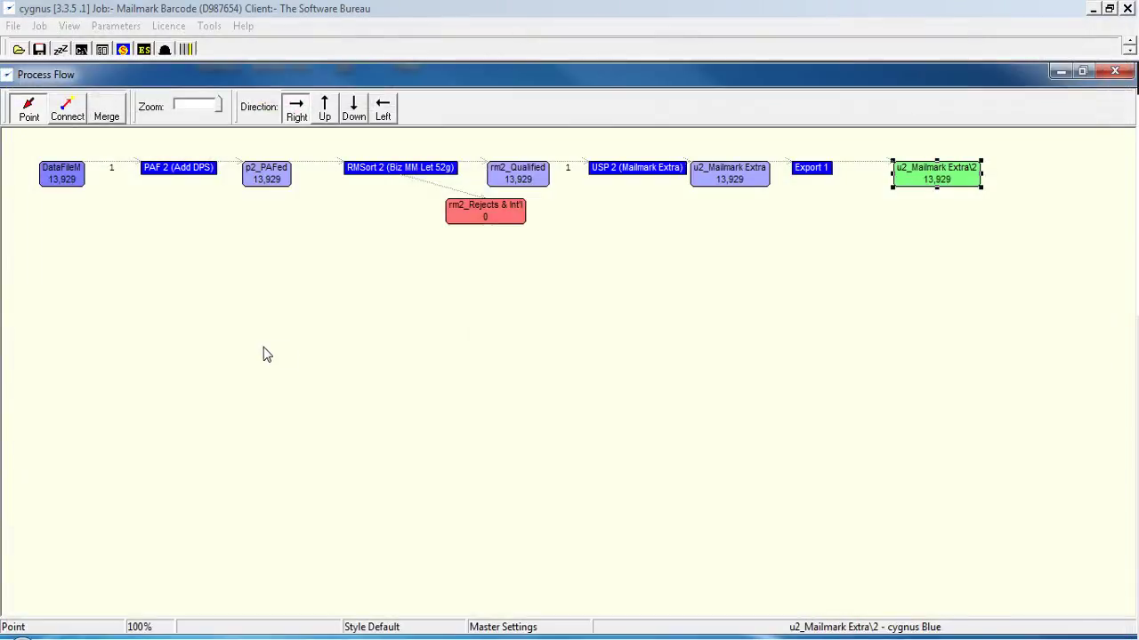